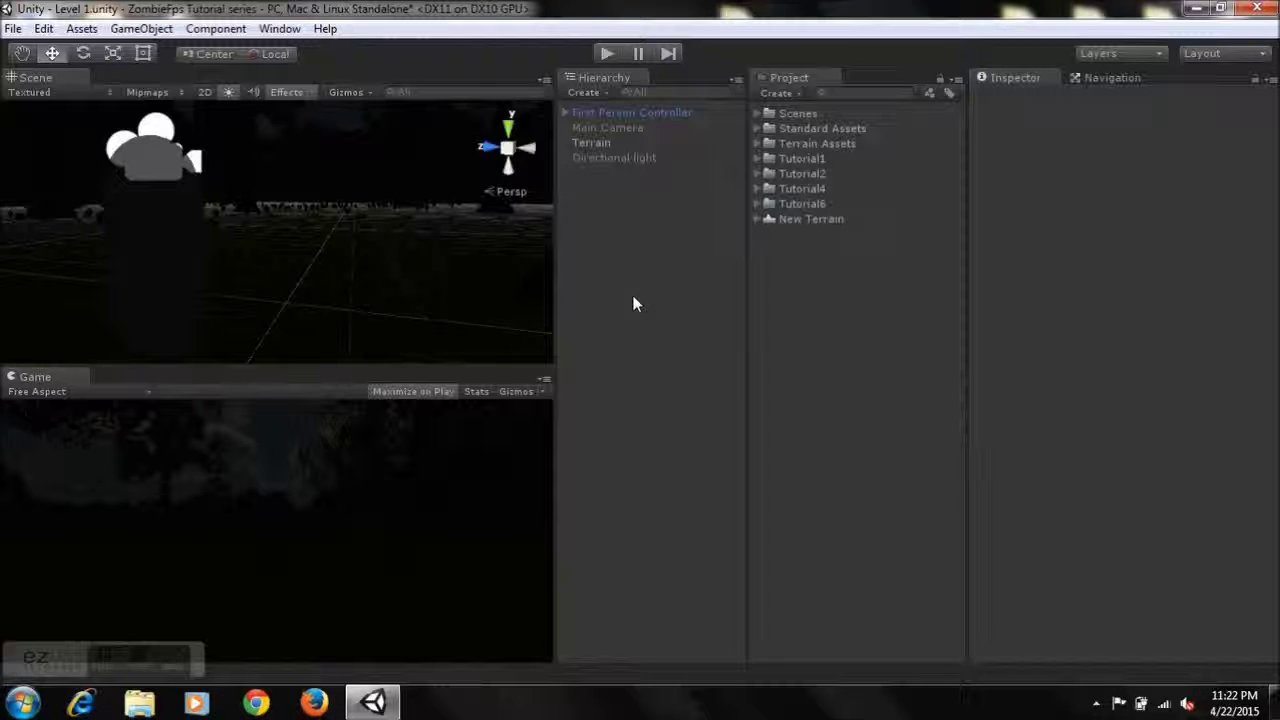
Step: Browse the Tutorial6 assets folder and orbit the scene view around the terrain
click(799, 204)
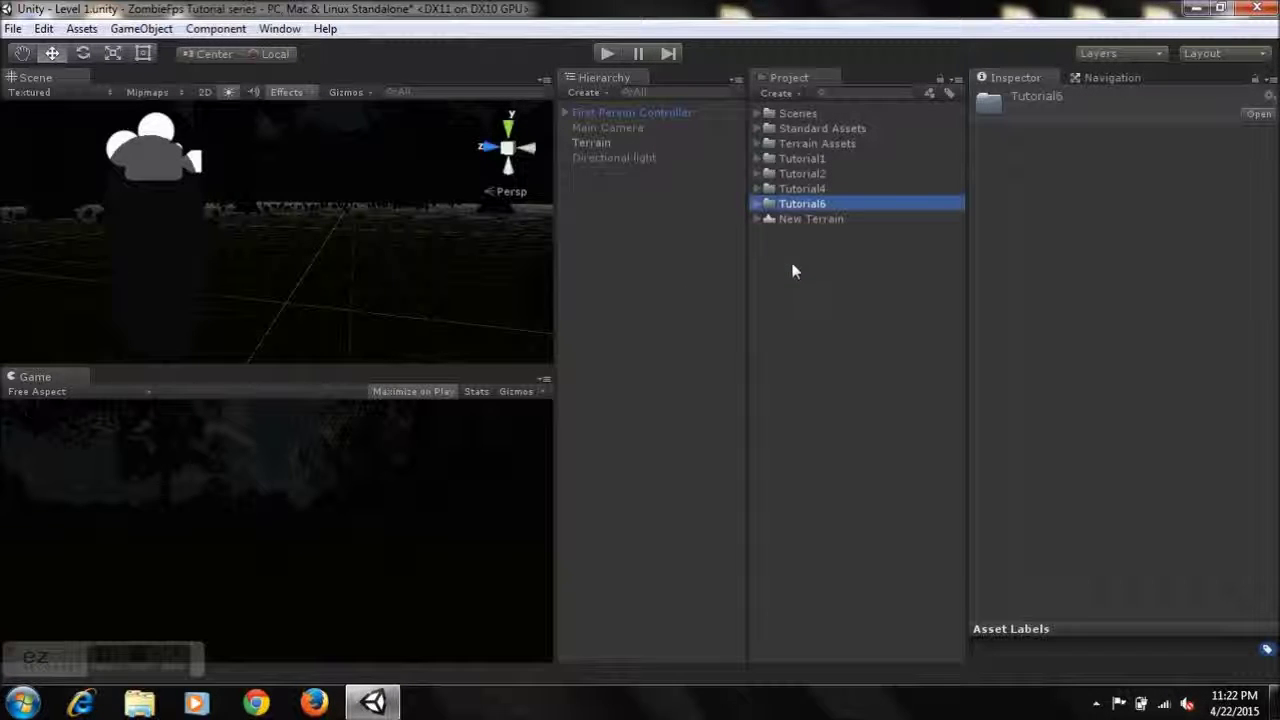
click(758, 204)
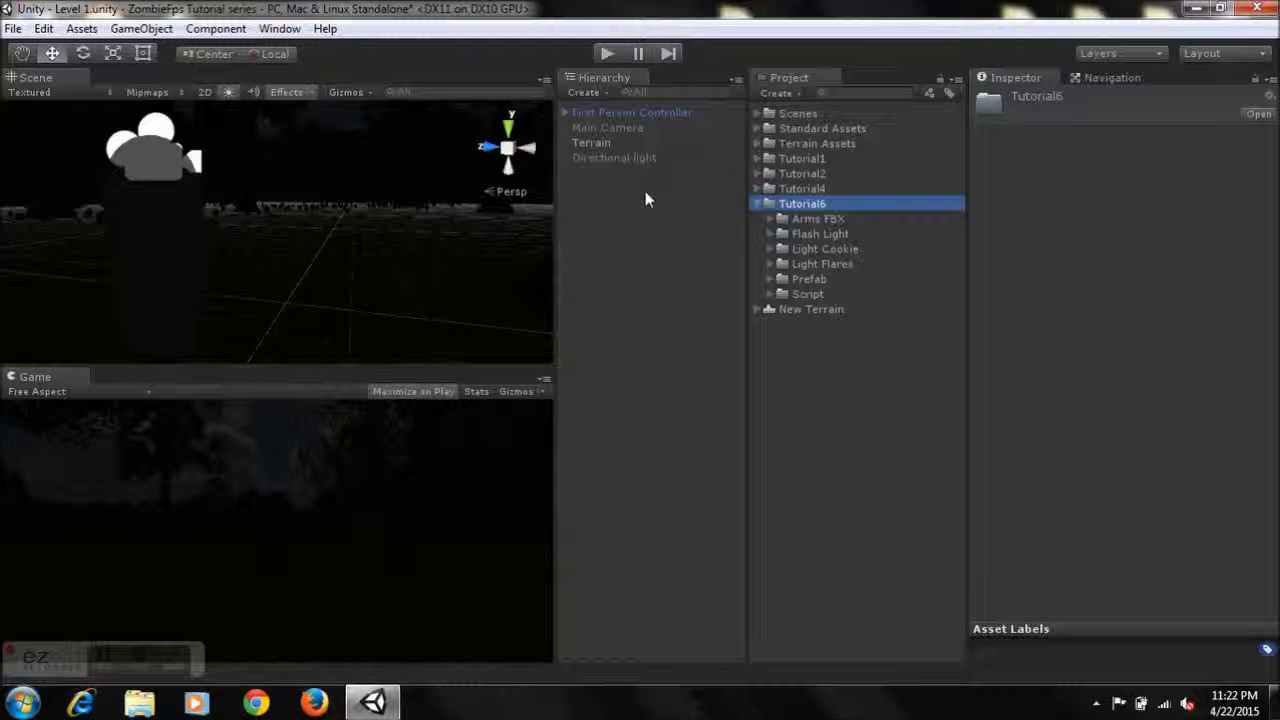
click(757, 205)
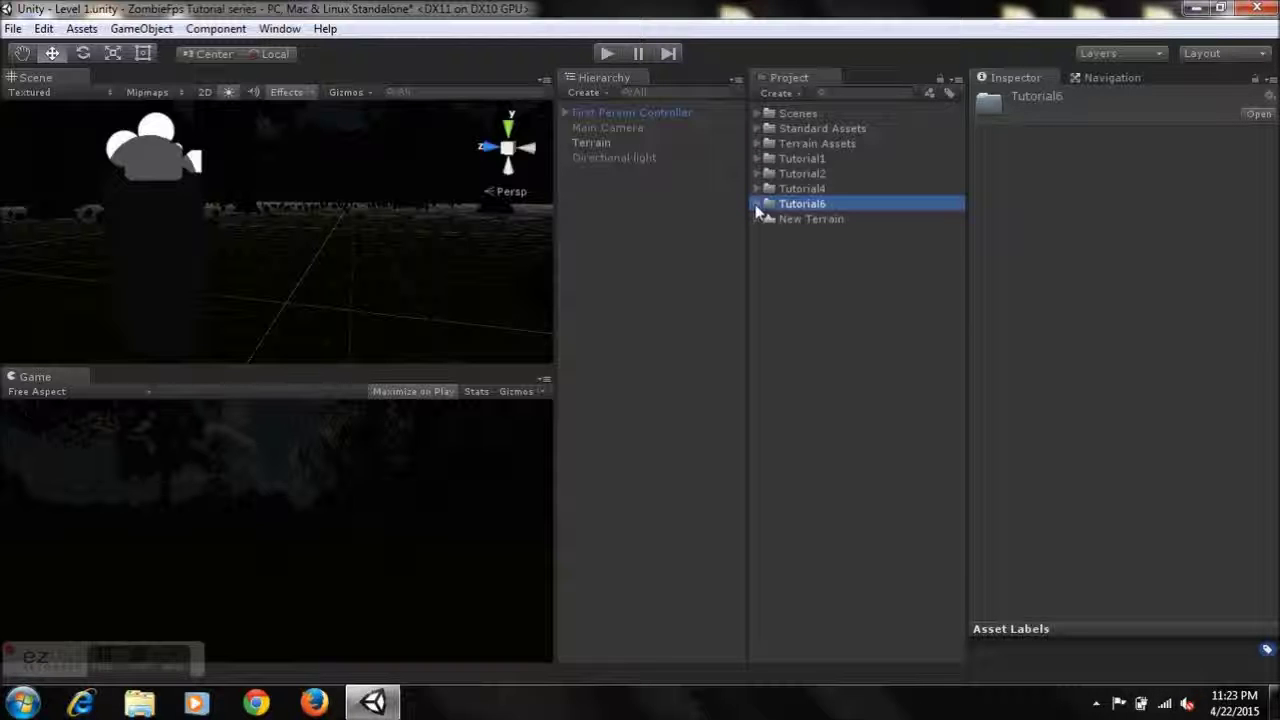
right_drag(300, 215, 328, 235)
key(w)
key(Left)
key(Right)
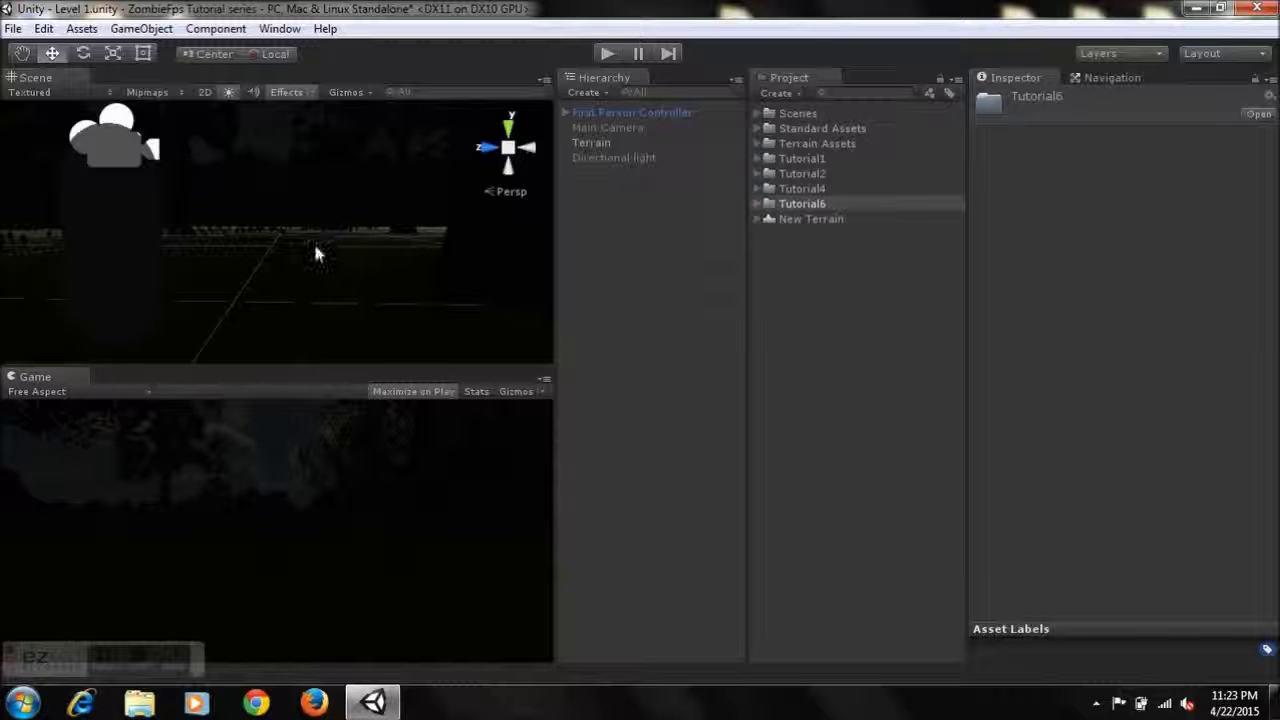
middle_drag(303, 257, 344, 243)
right_drag(344, 243, 385, 272)
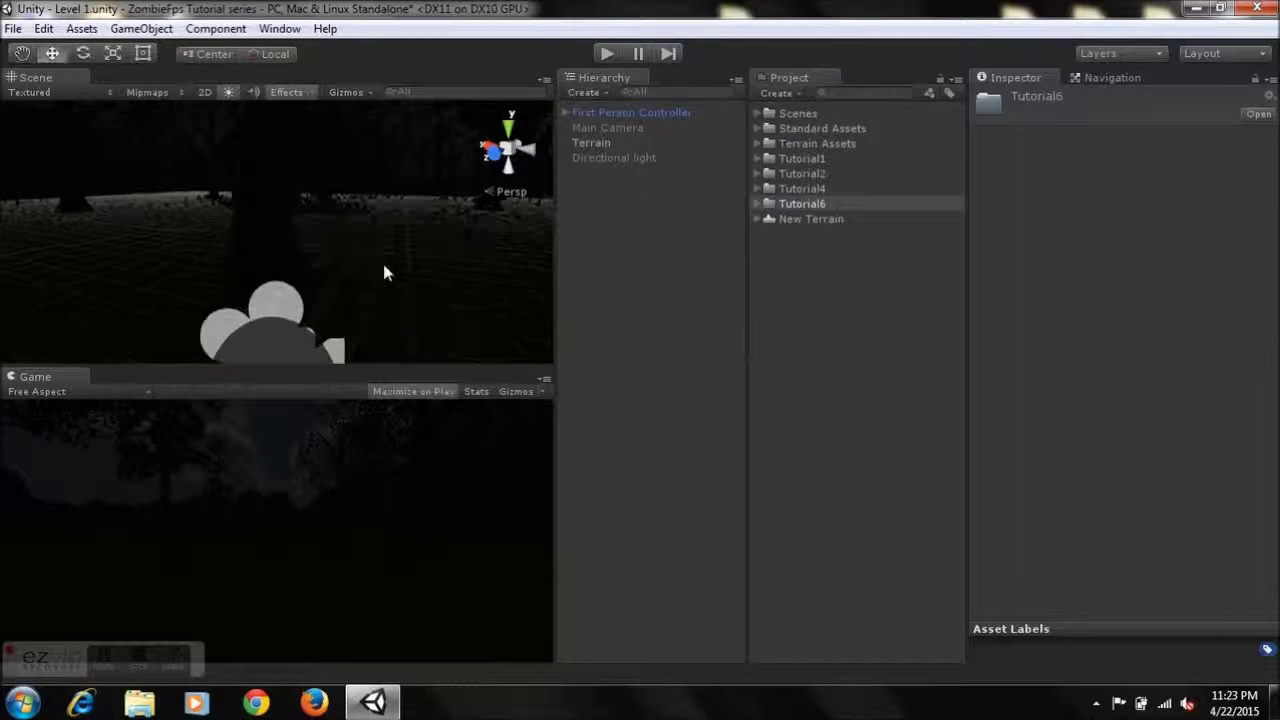
Step: Find the Flash prefab in Tutorial6 > Prefab and inspect its arm model and Hand child
click(760, 205)
click(758, 204)
click(770, 279)
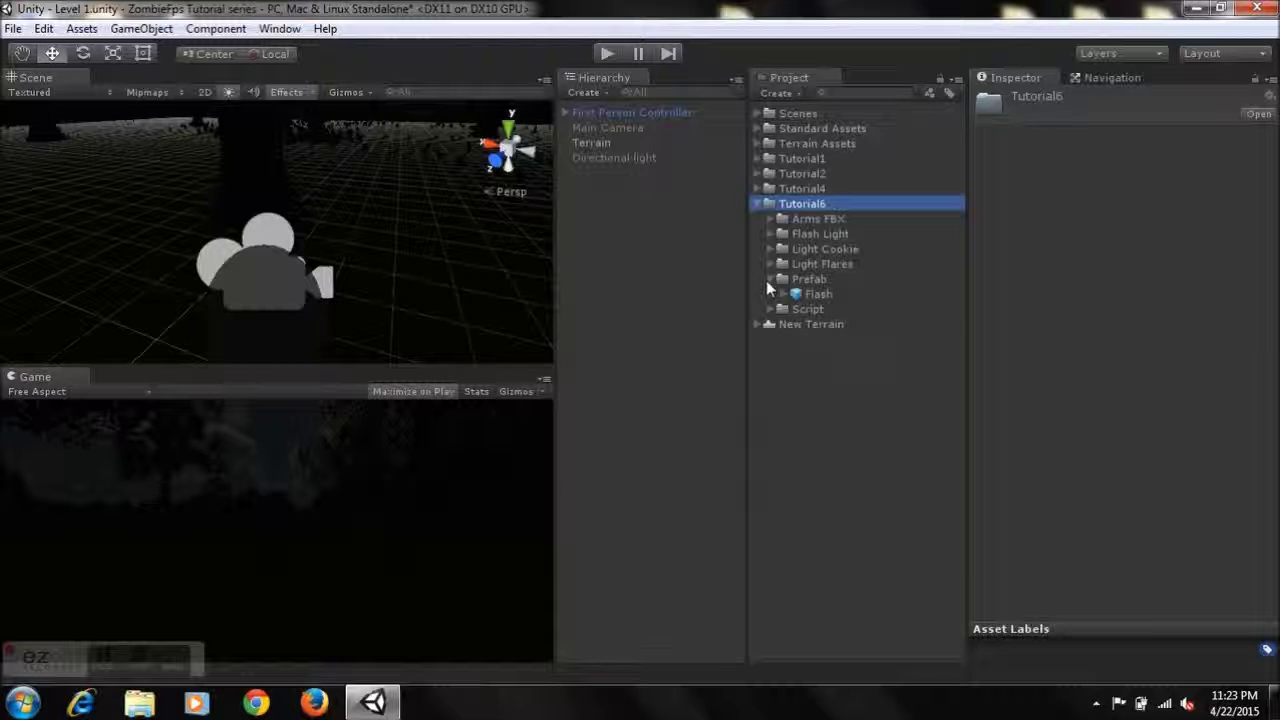
click(816, 295)
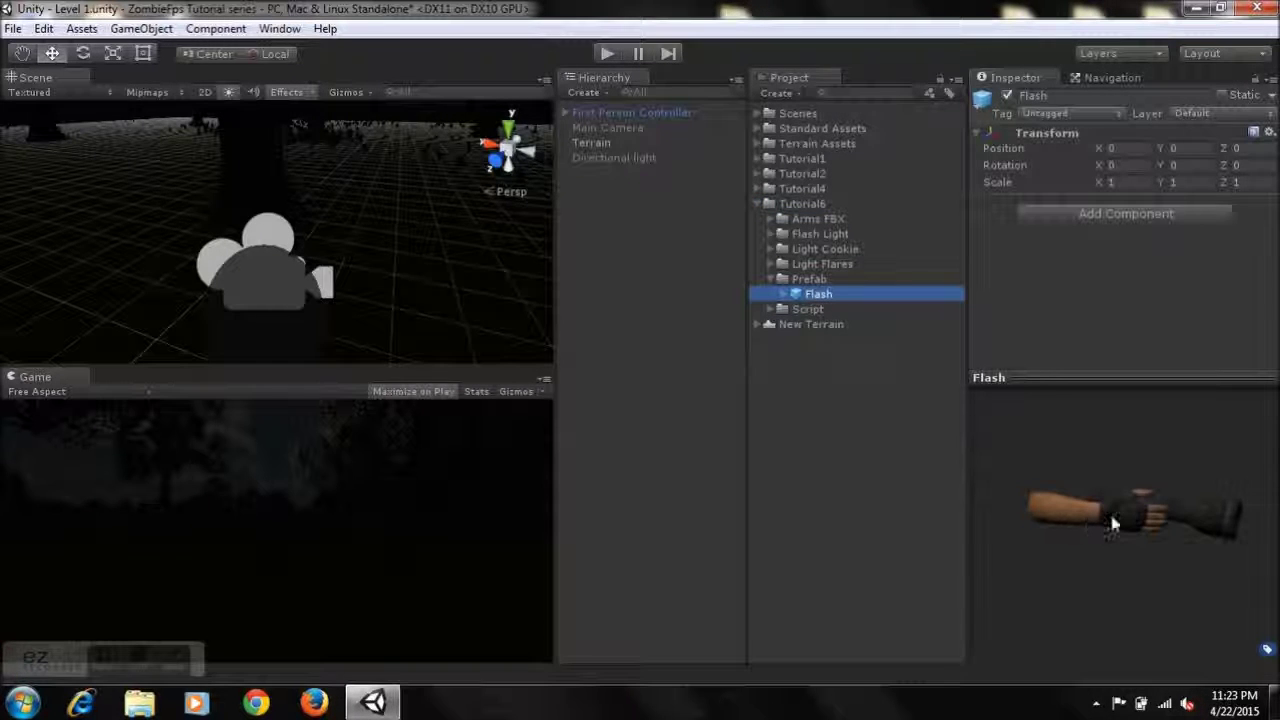
drag(1042, 514, 1090, 492)
click(784, 294)
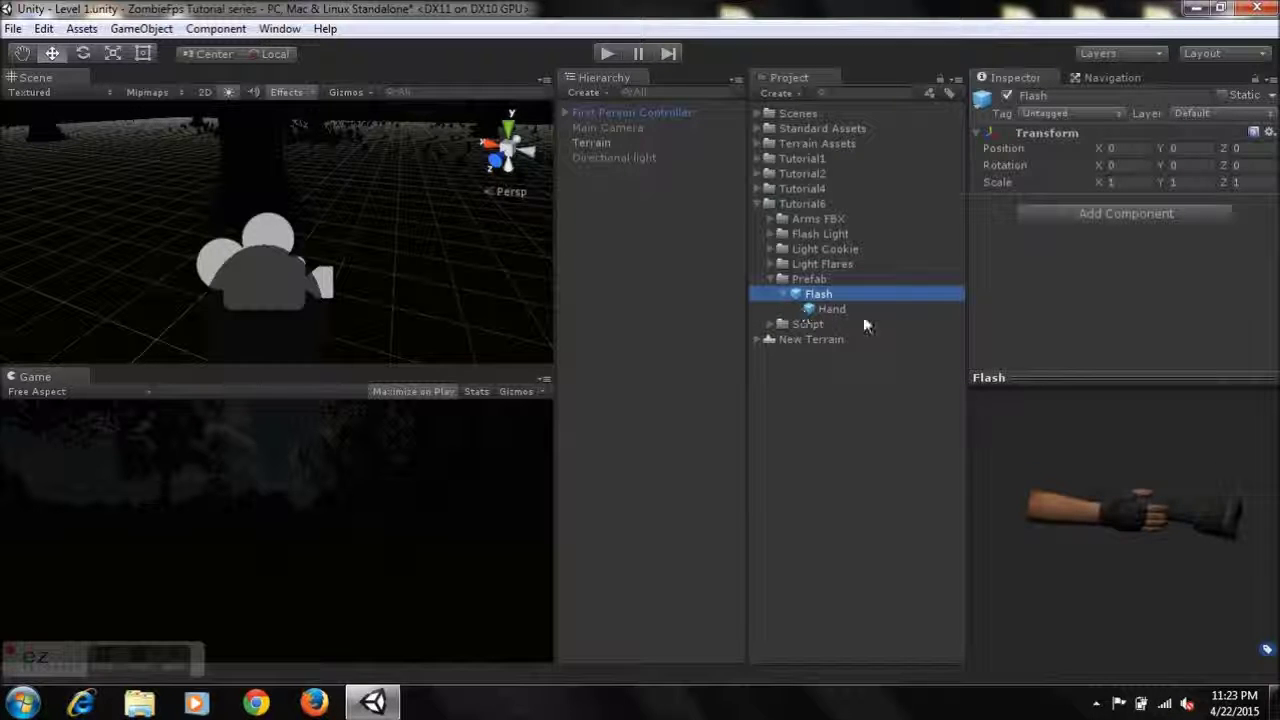
click(789, 295)
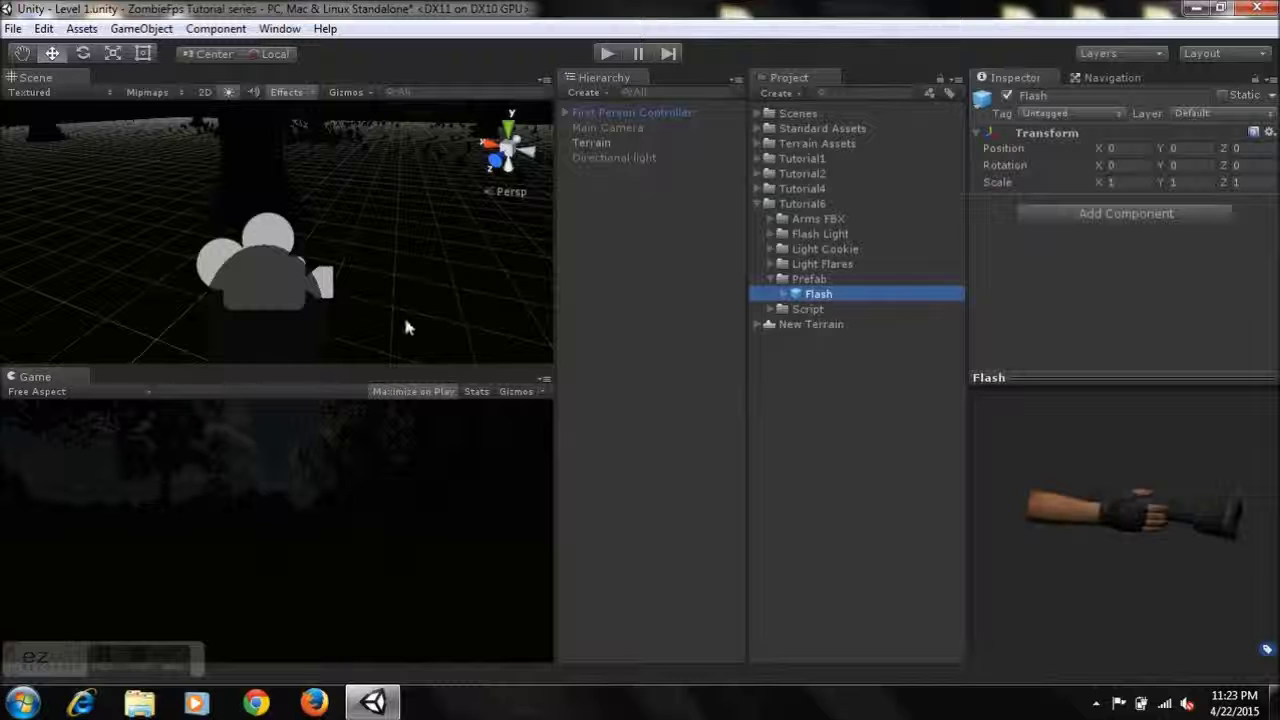
Step: Drag the Flash prefab onto the First Person Controller's Main Camera and view the placed arm
click(565, 113)
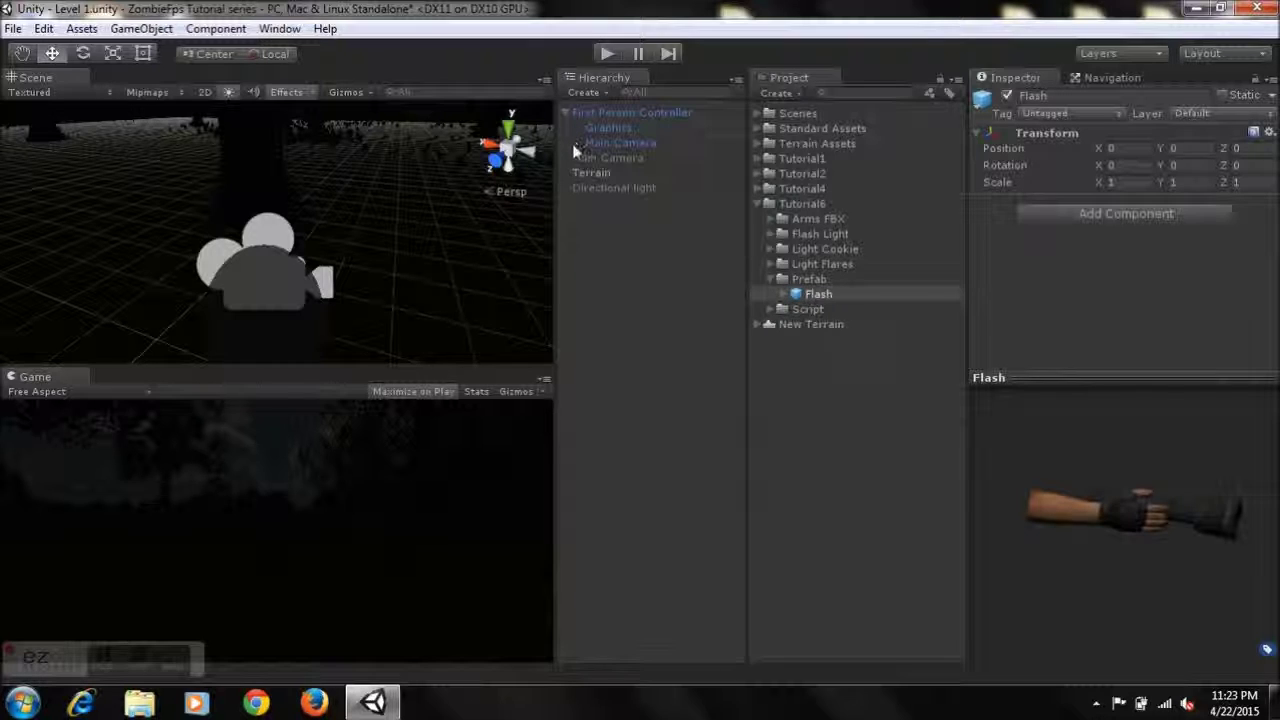
click(805, 280)
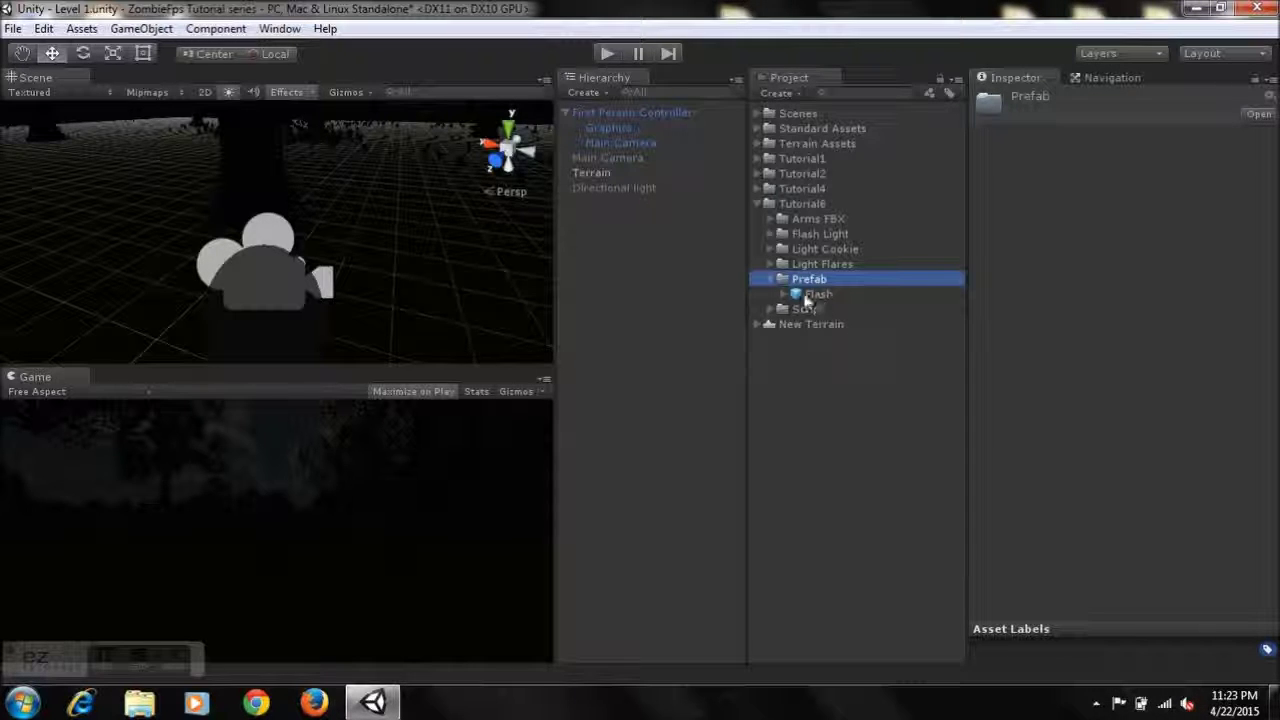
click(801, 293)
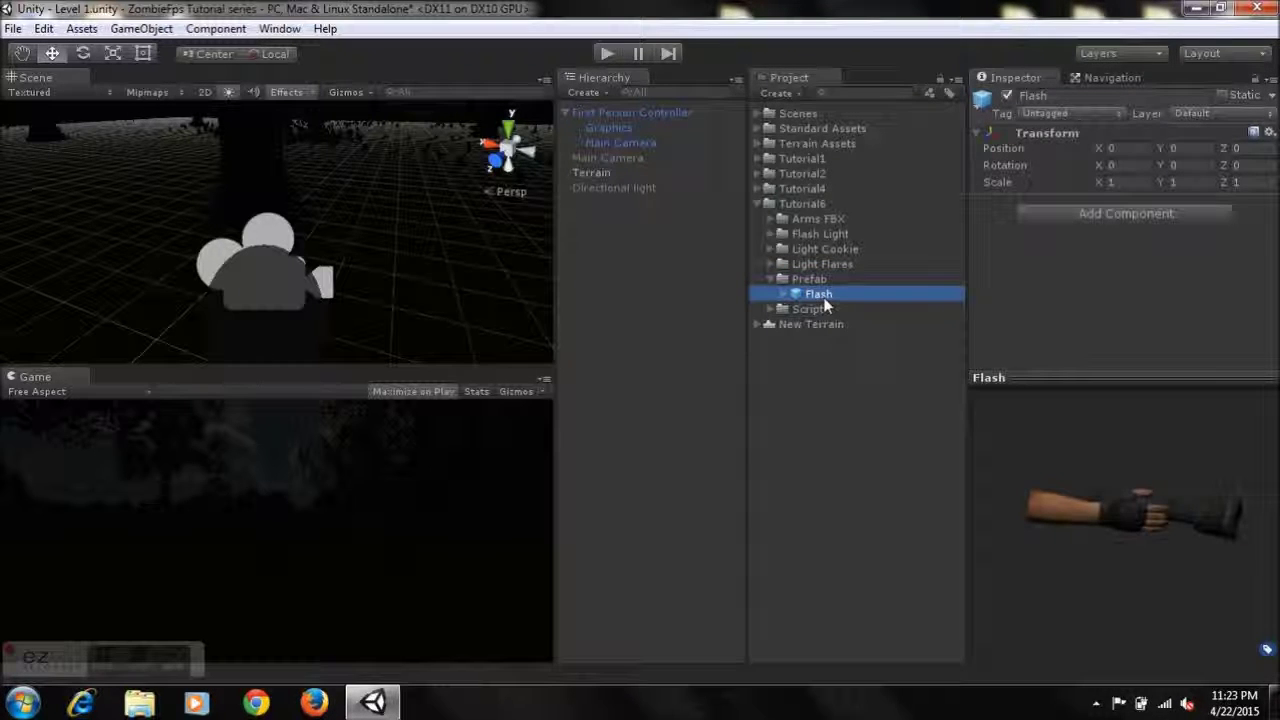
mouse_move(824, 302)
mouse_down()
mouse_move(766, 282)
mouse_move(631, 142)
mouse_up()
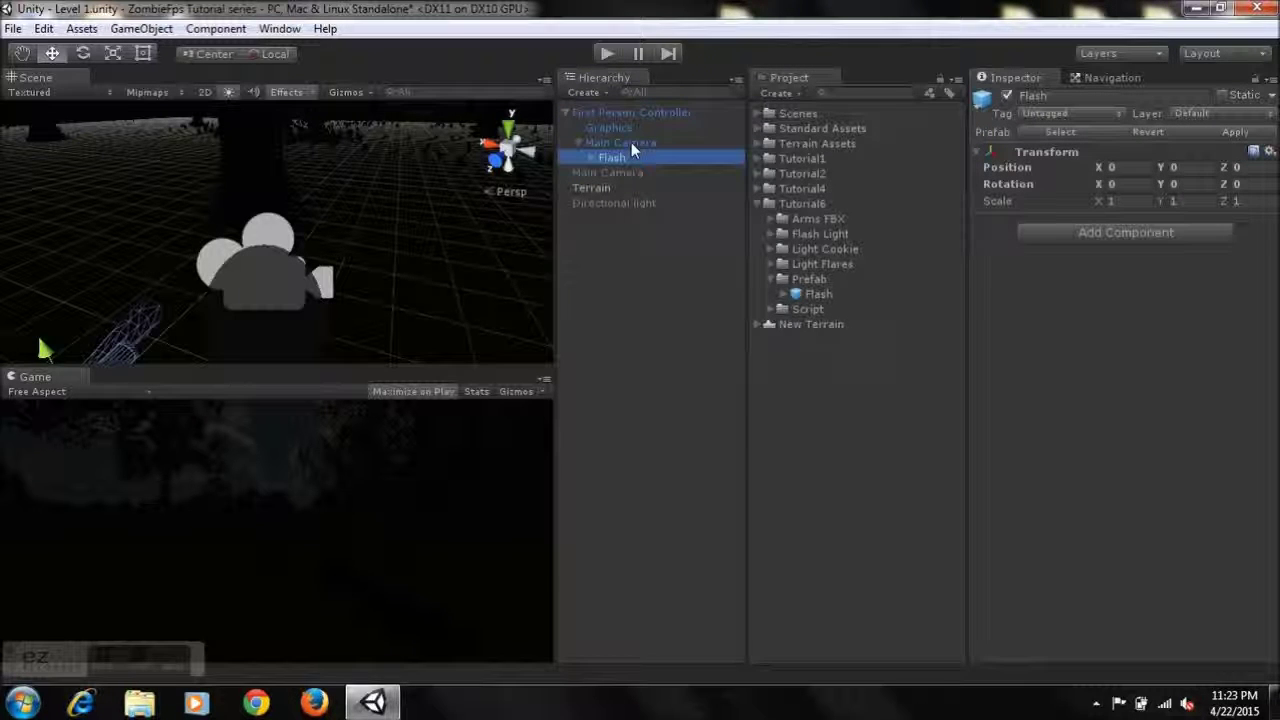
right_drag(450, 230, 65, 205)
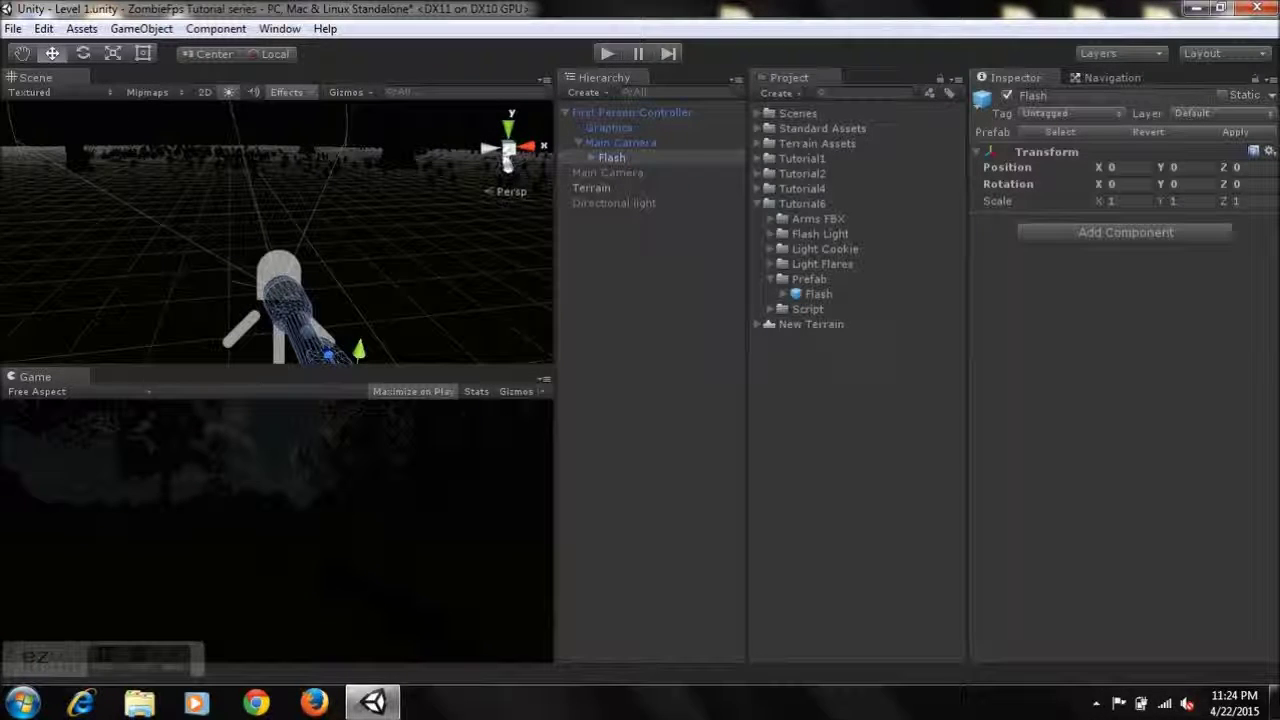
click(608, 54)
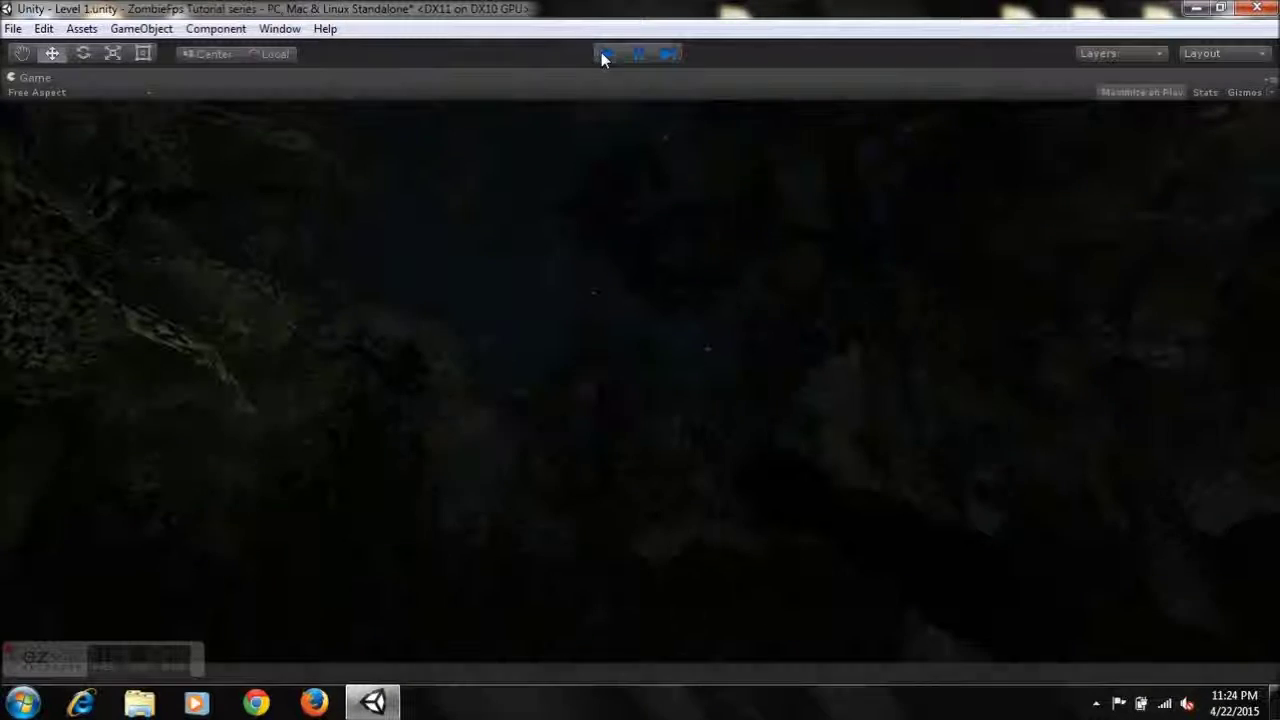
click(604, 53)
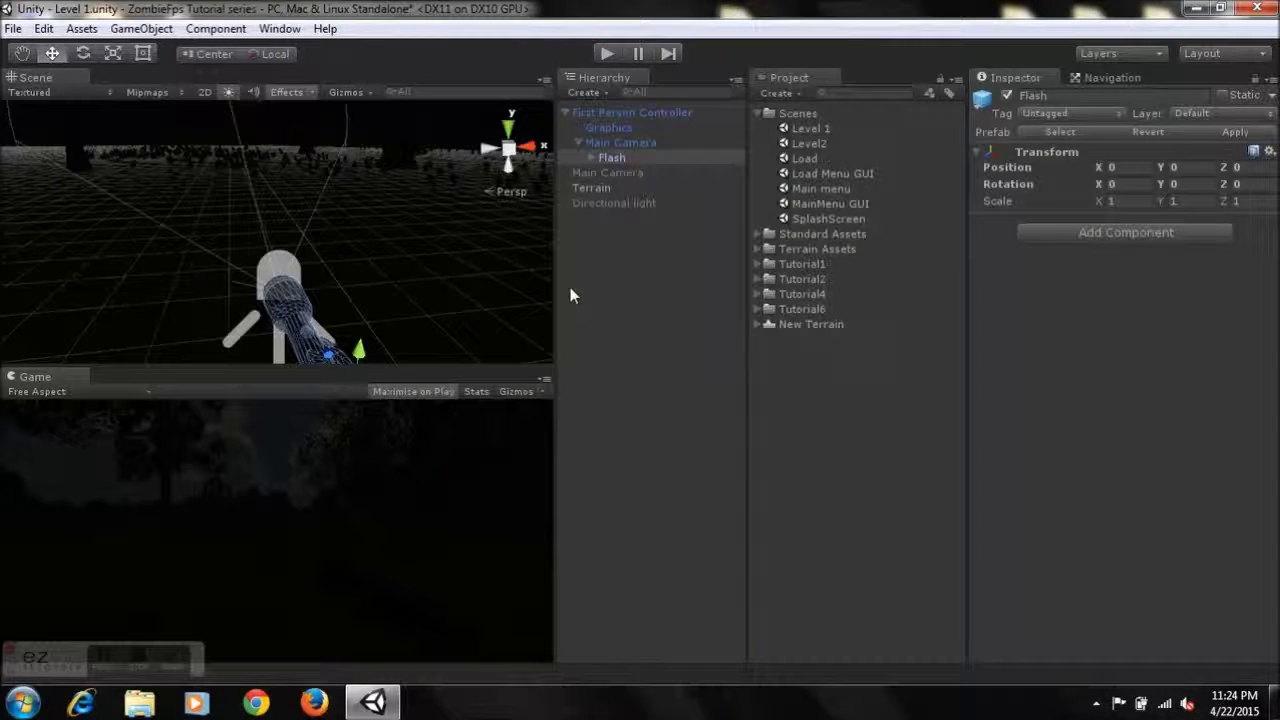
Step: Select the Spotlight under Flash > Hand > Flash Light and check its Spot light type
mouse_move(366, 294)
alt+mouse_down()
mouse_move(237, 237)
mouse_move(217, 251)
mouse_move(489, 178)
mouse_move(286, 257)
mouse_move(346, 229)
mouse_move(315, 250)
mouse_move(306, 364)
mouse_move(366, 289)
alt+mouse_up()
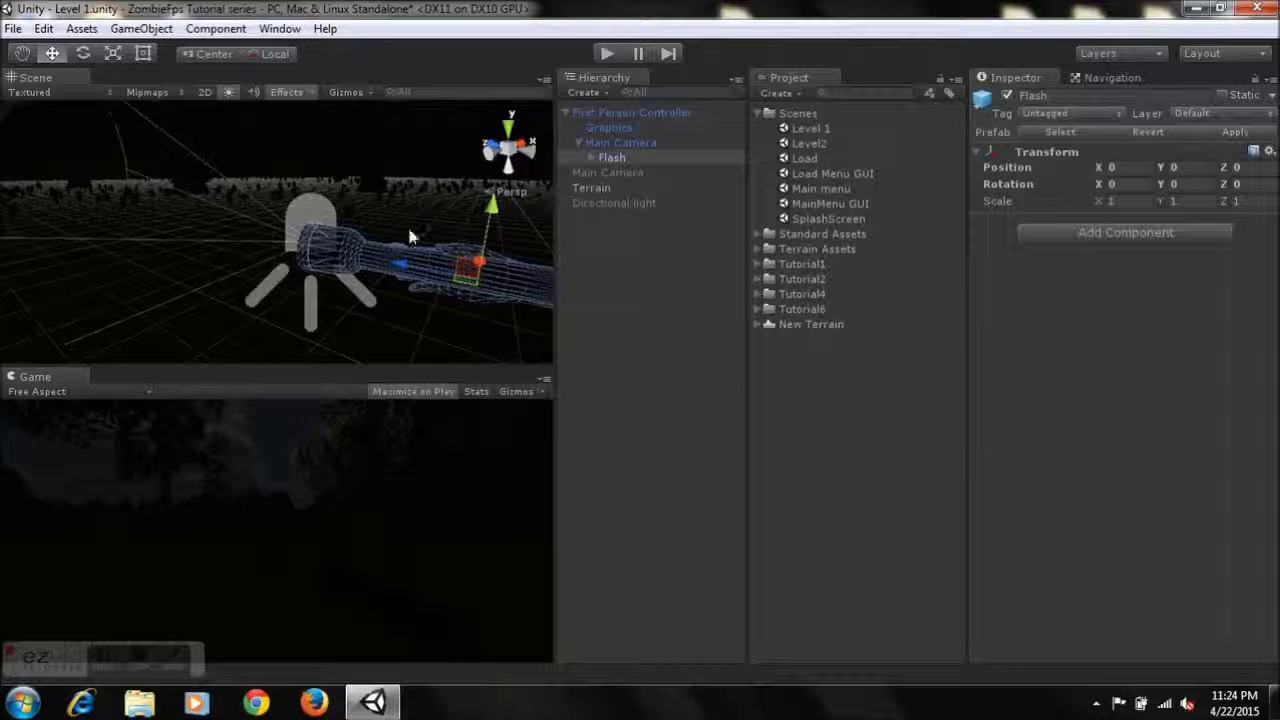
click(591, 159)
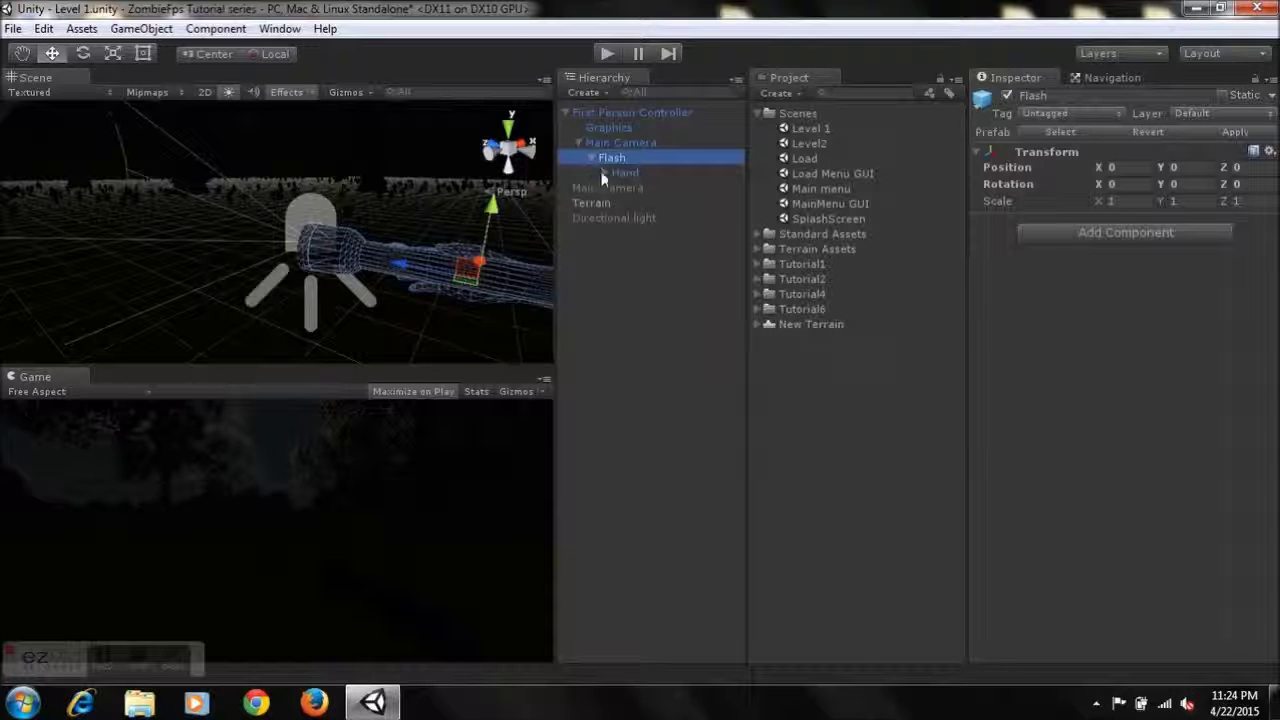
click(604, 173)
click(618, 444)
click(656, 474)
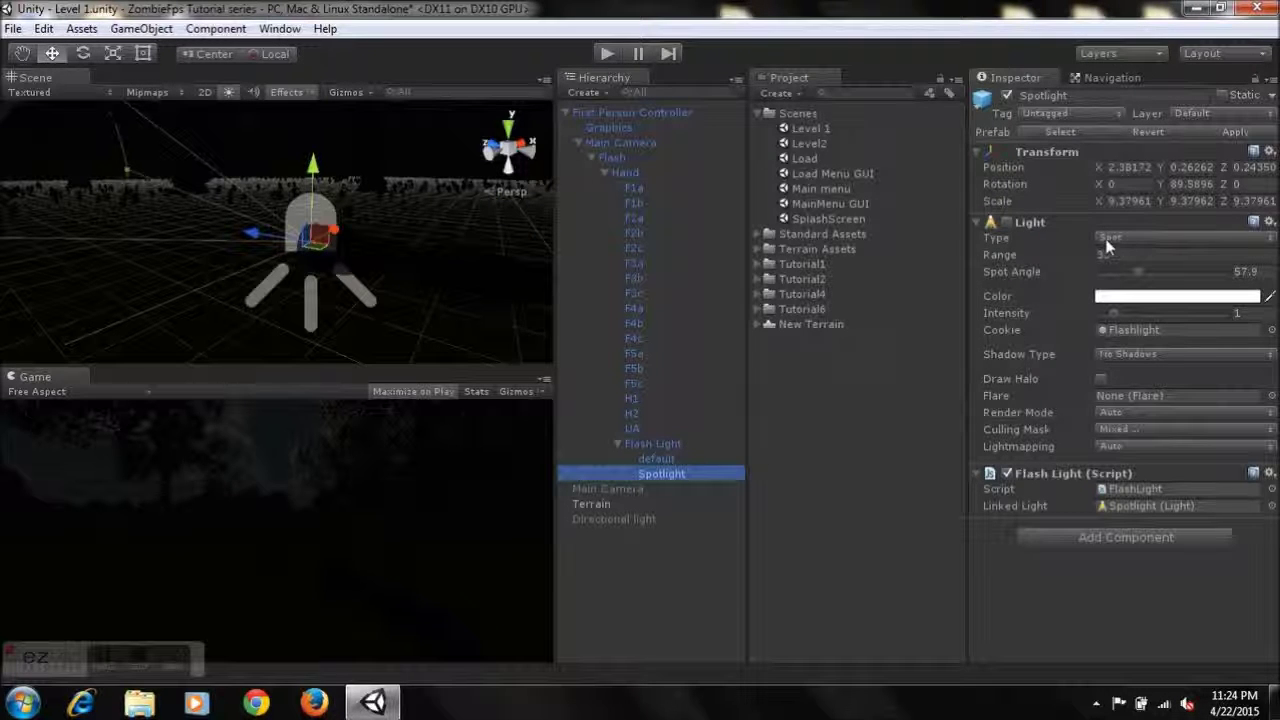
click(1140, 240)
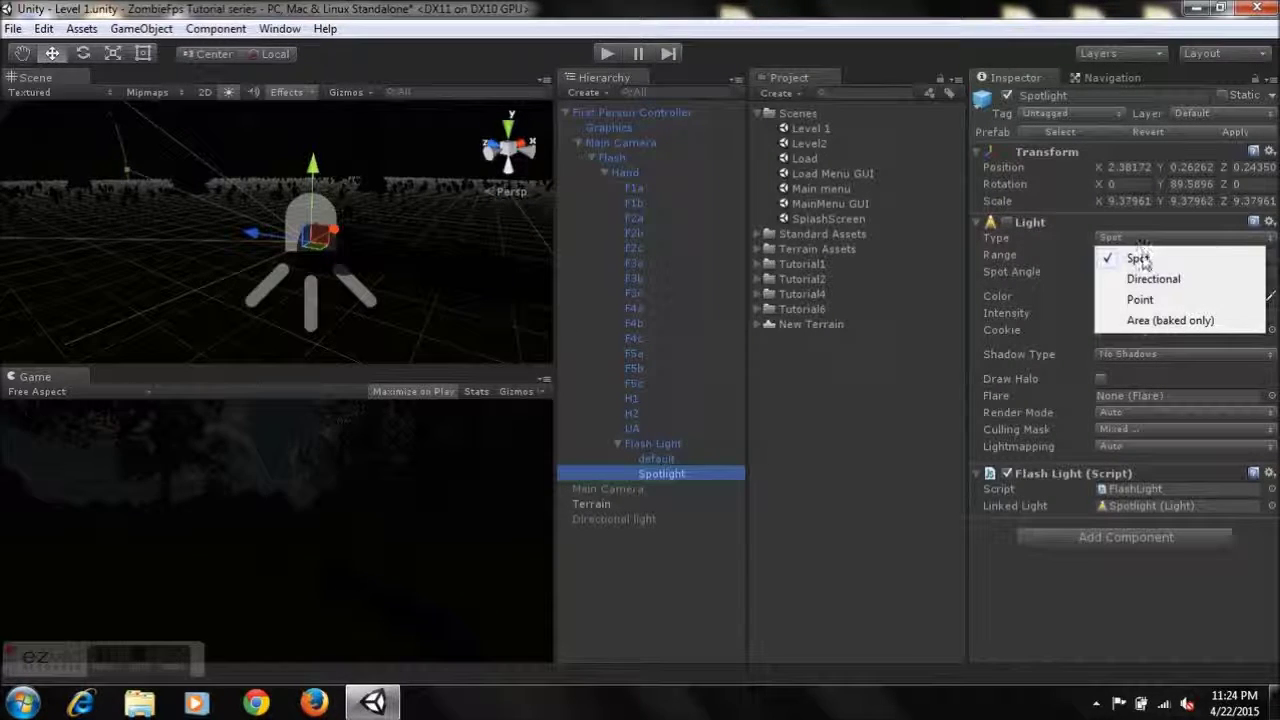
alt+drag(370, 278, 163, 254)
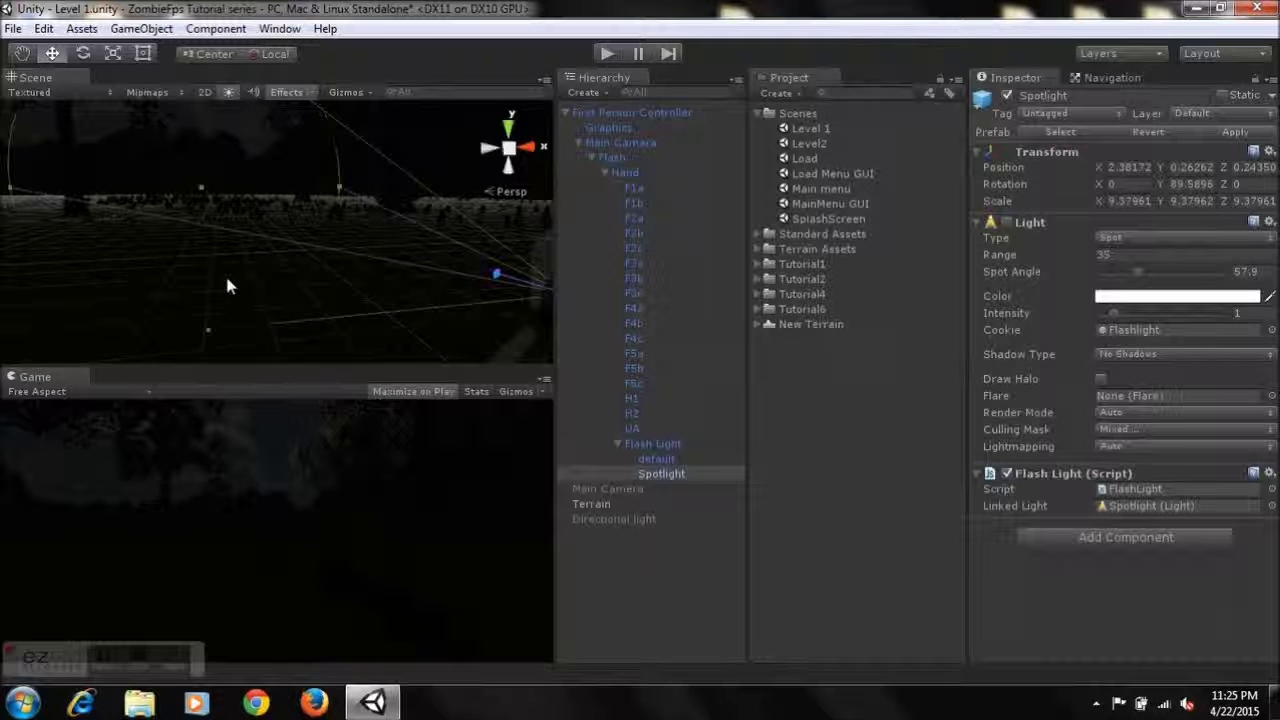
click(607, 54)
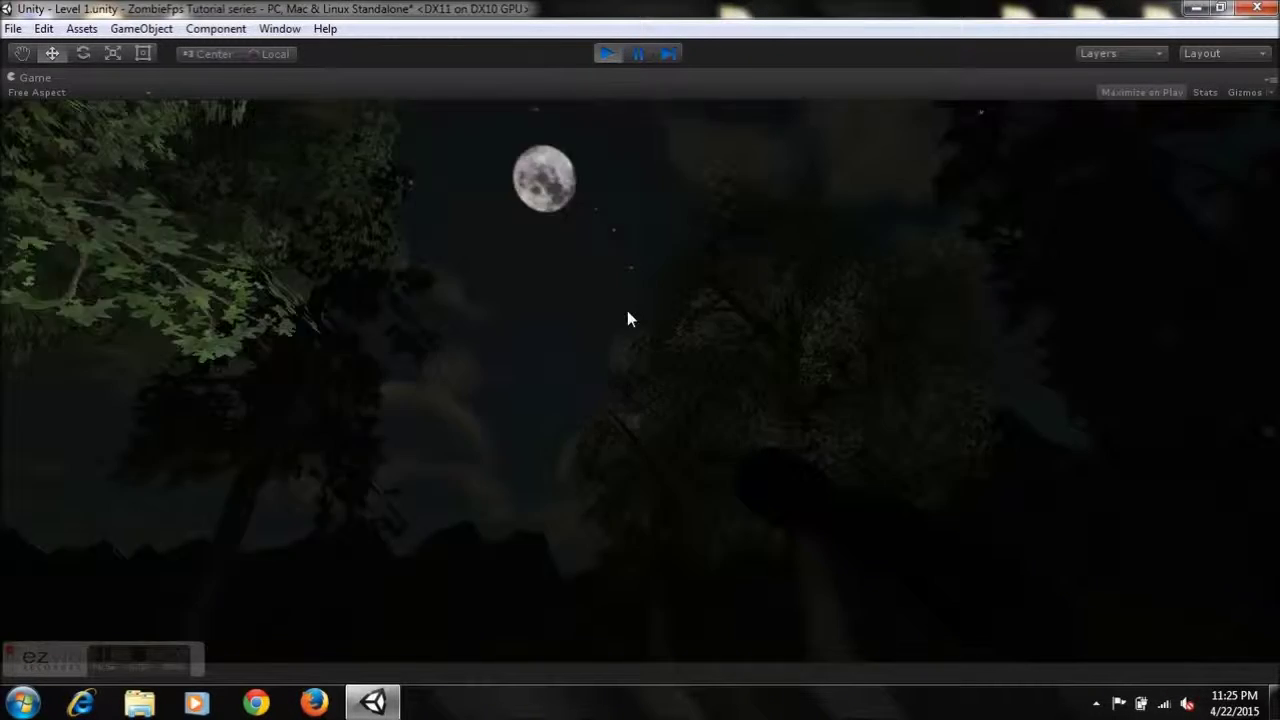
click(604, 52)
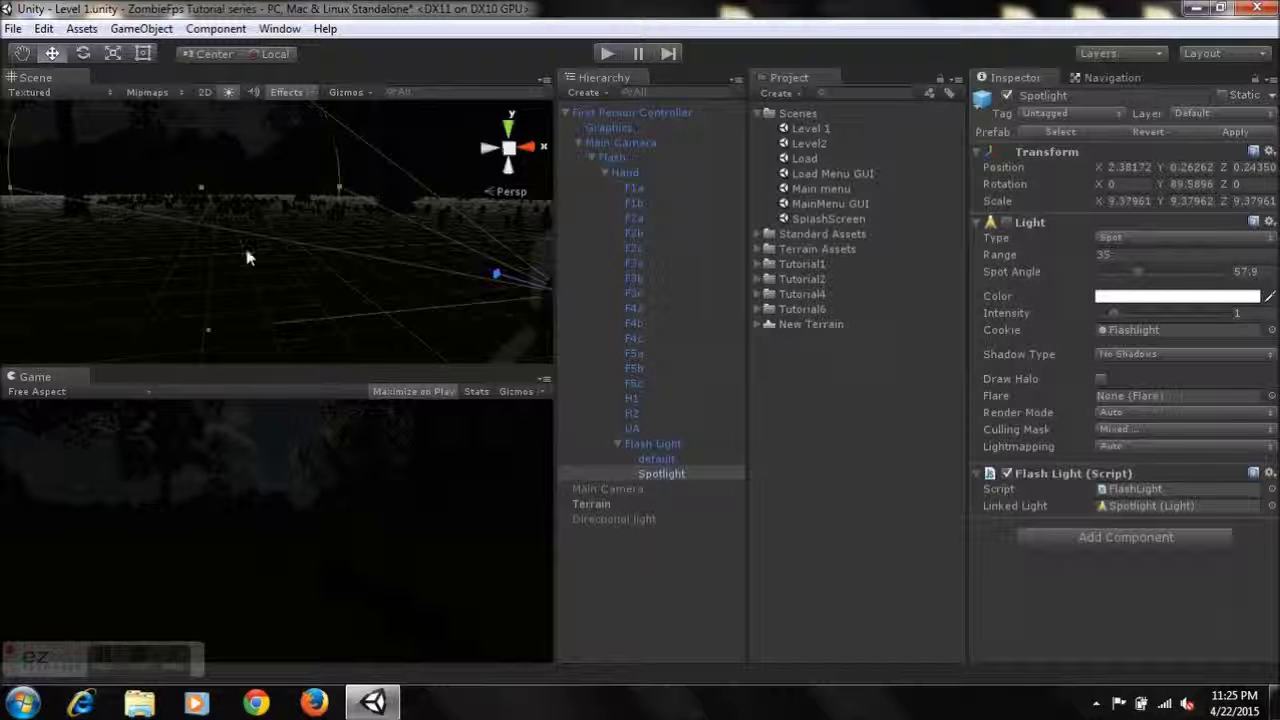
click(1007, 222)
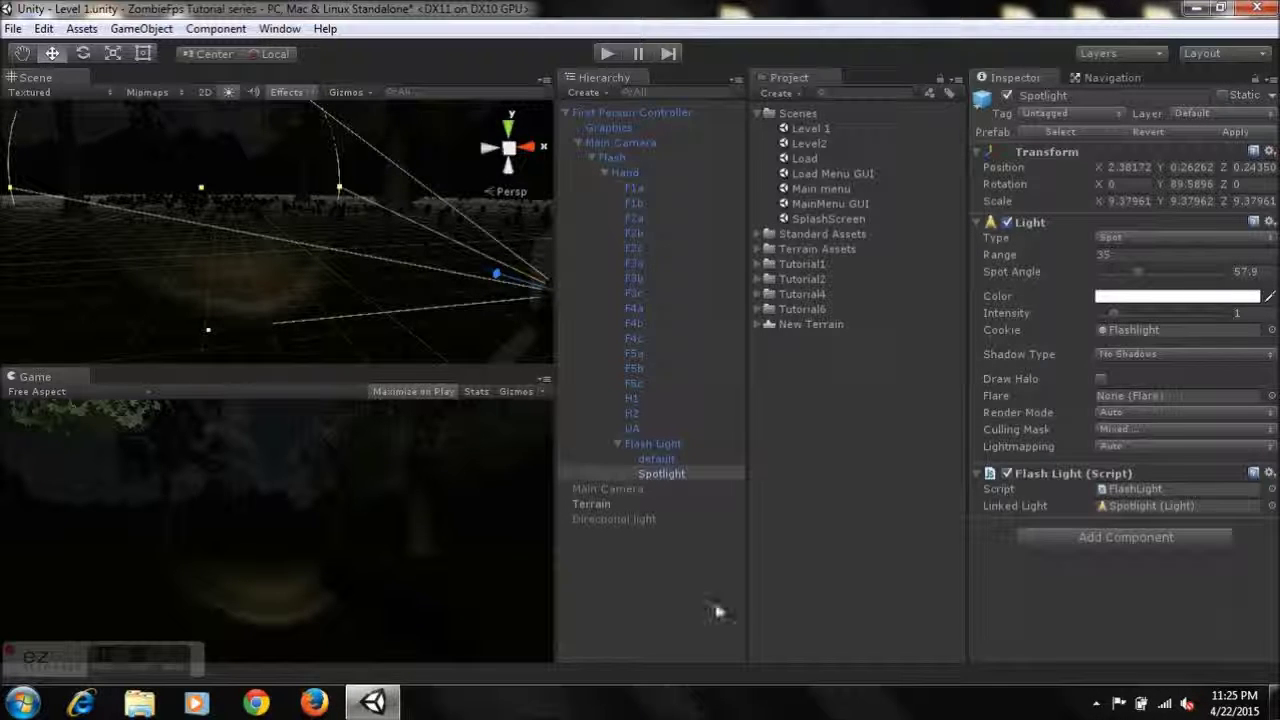
Step: Reset the Spotlight cookie to None, reassign the Flashlight texture, and enable the Flash Light script
click(1271, 330)
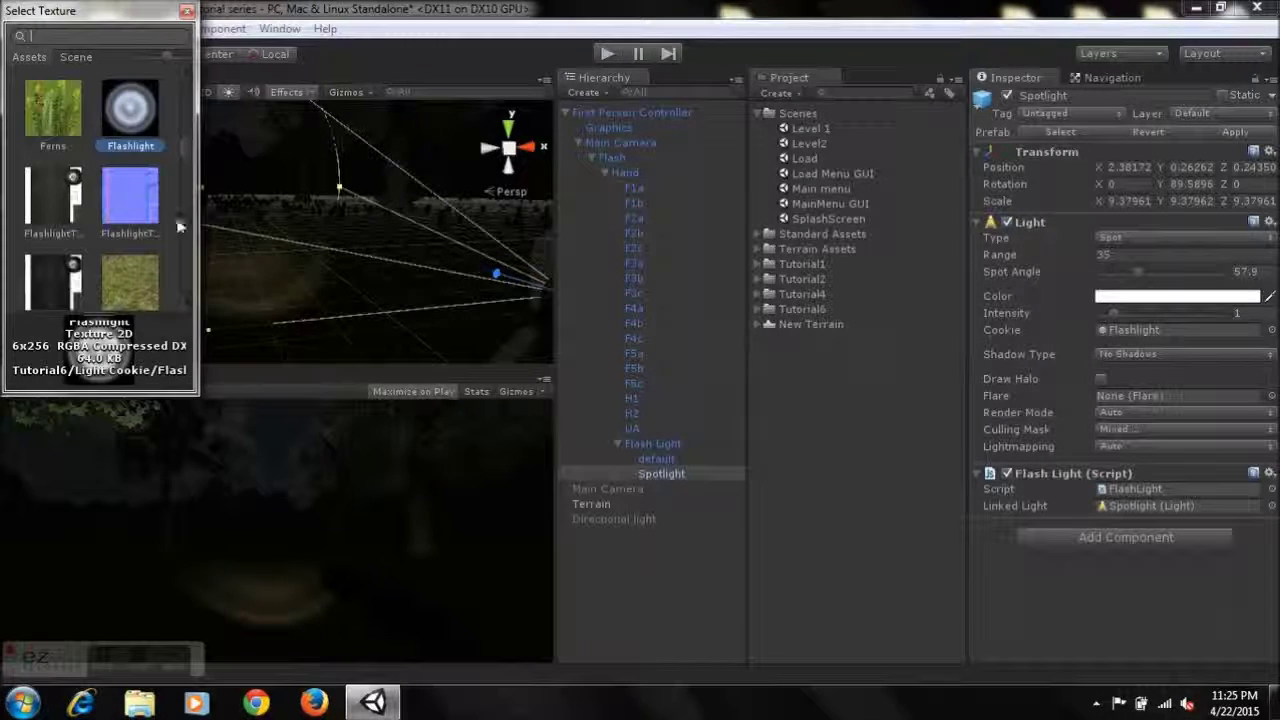
drag(183, 150, 180, 66)
click(57, 98)
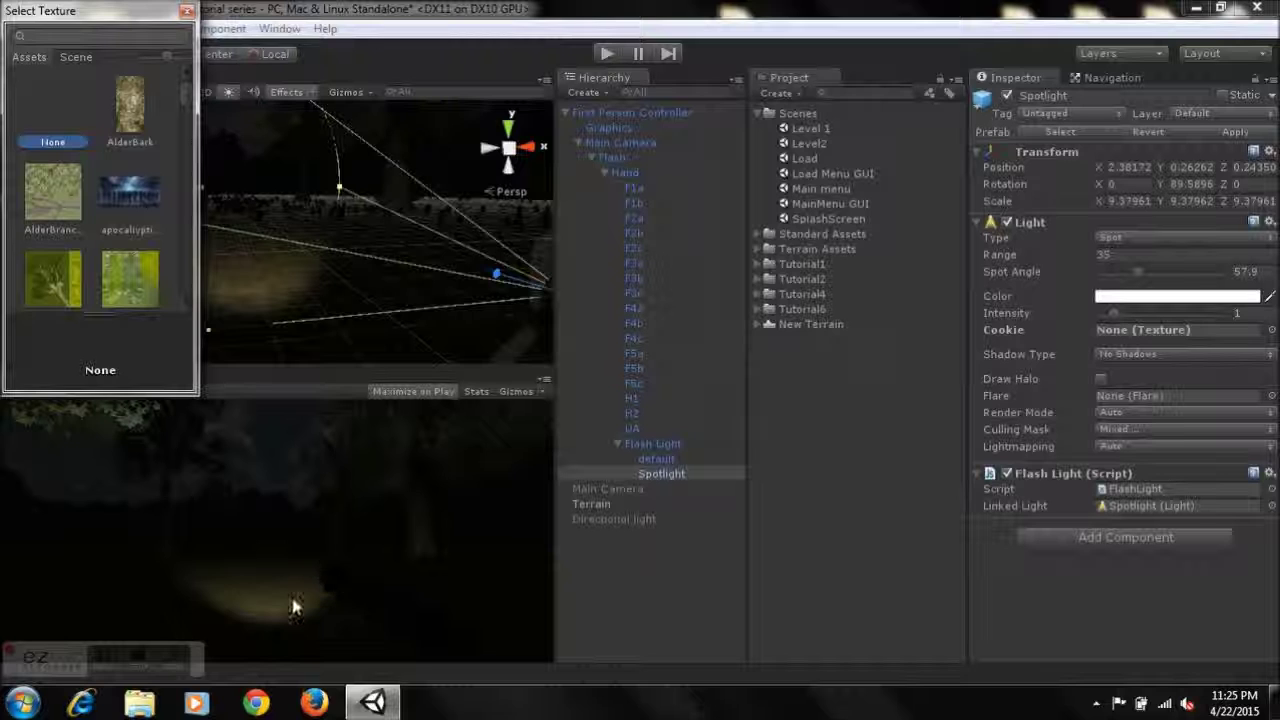
drag(190, 100, 188, 145)
scroll(185, 145, down, 10)
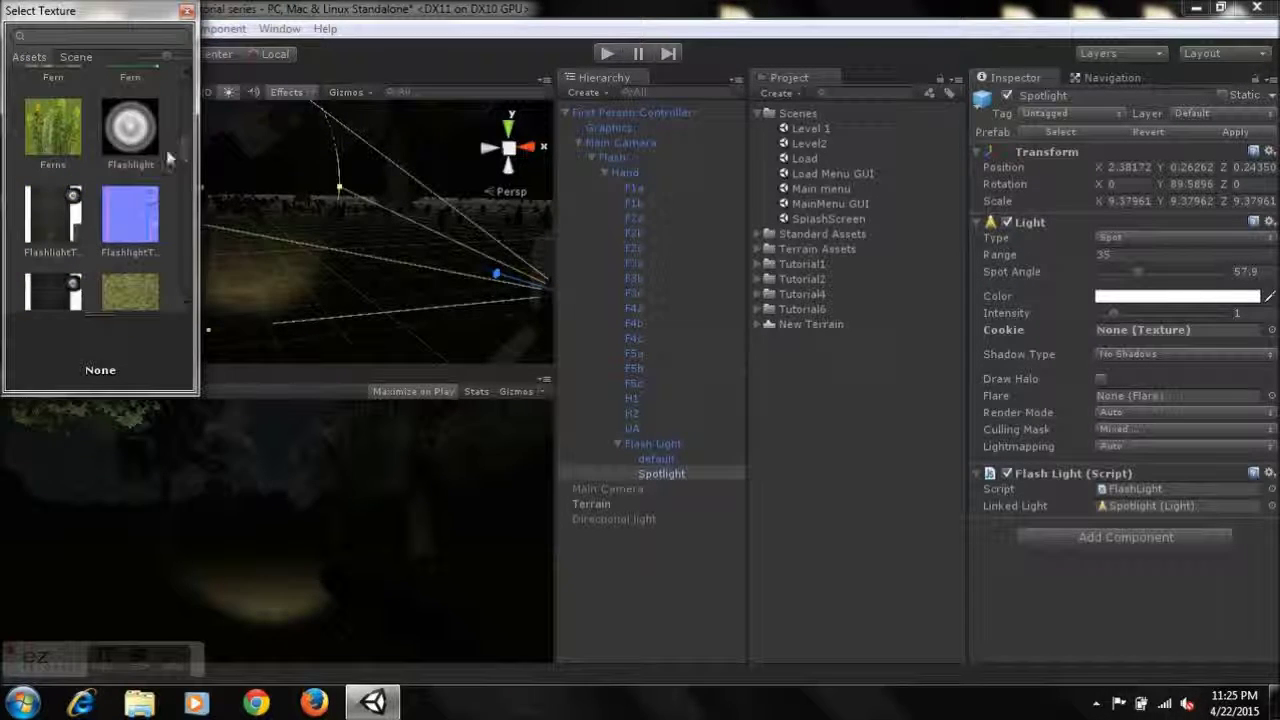
click(140, 147)
double_click(140, 147)
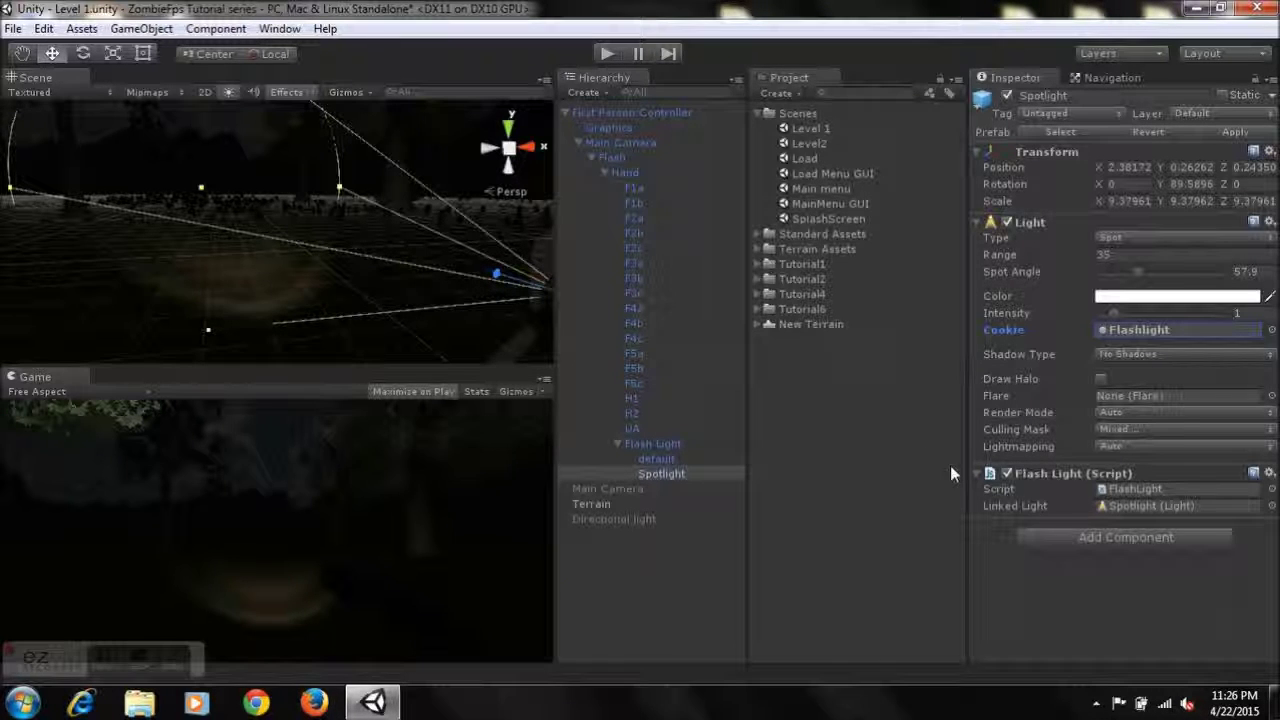
click(1007, 474)
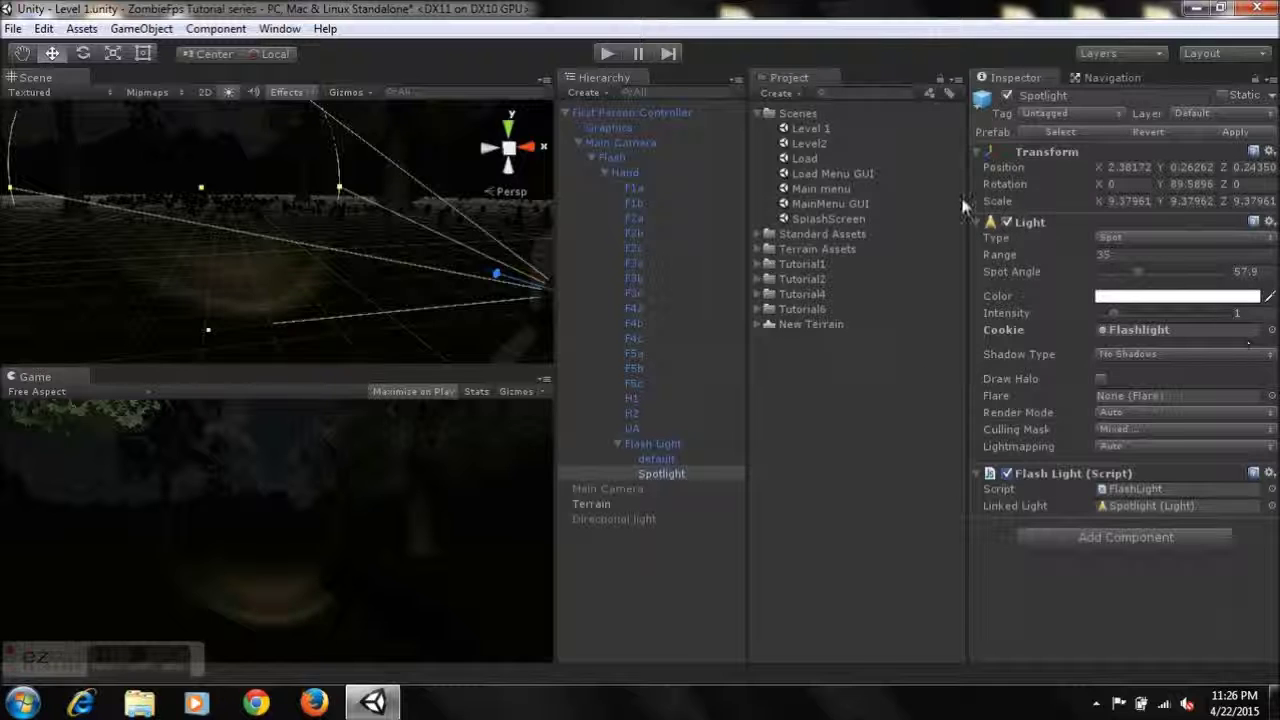
click(617, 444)
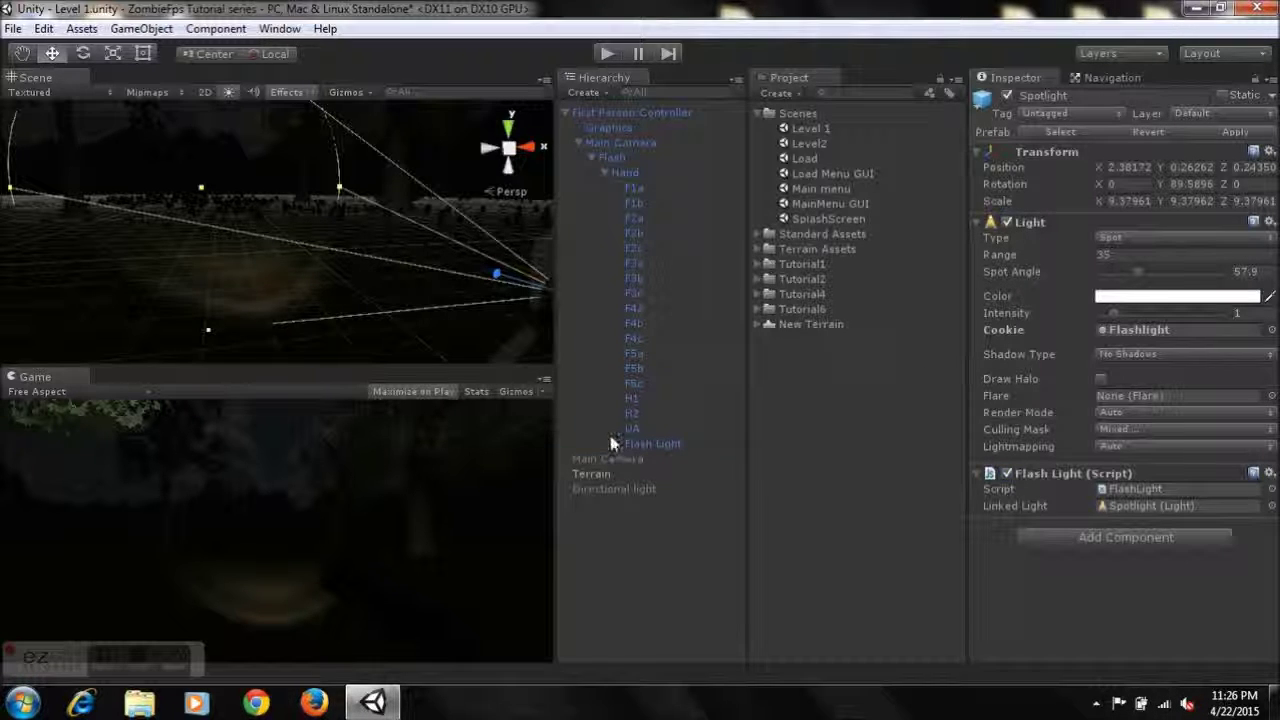
Step: Frame the Spotlight, select the hand and flashlight meshes, and move Hand under Flash
click(604, 173)
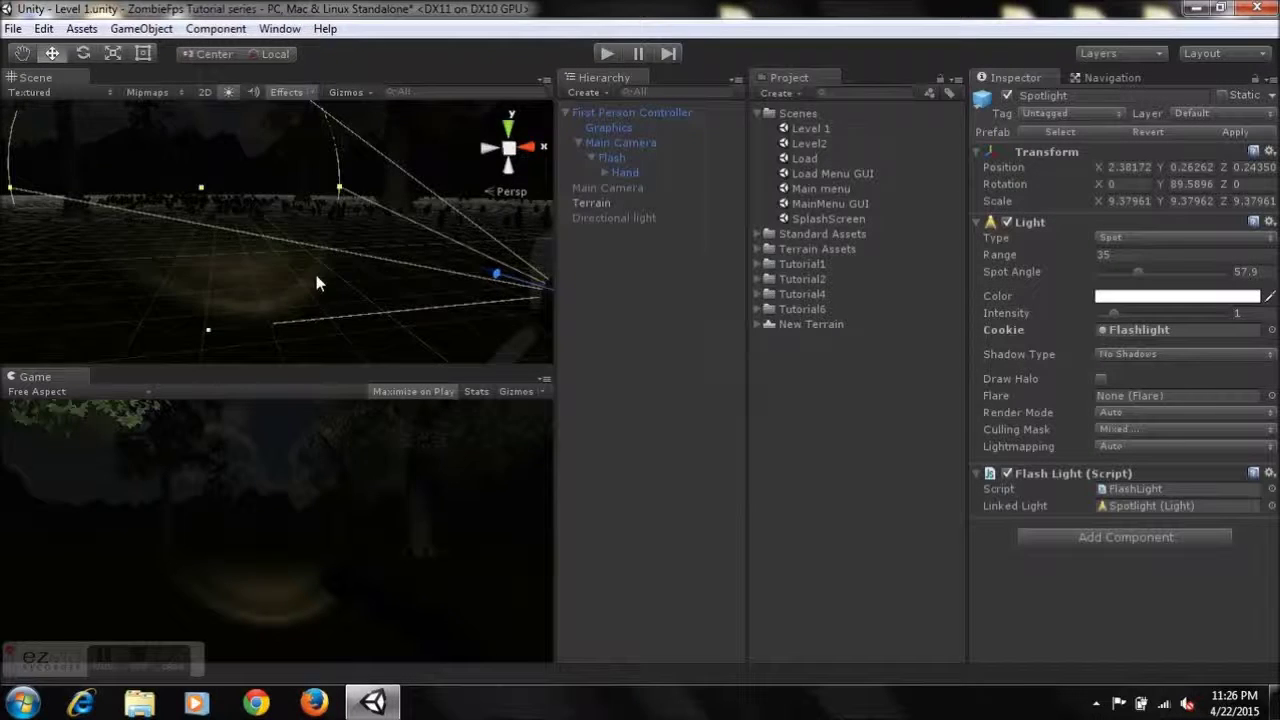
key(f)
scroll(370, 285, down, 5)
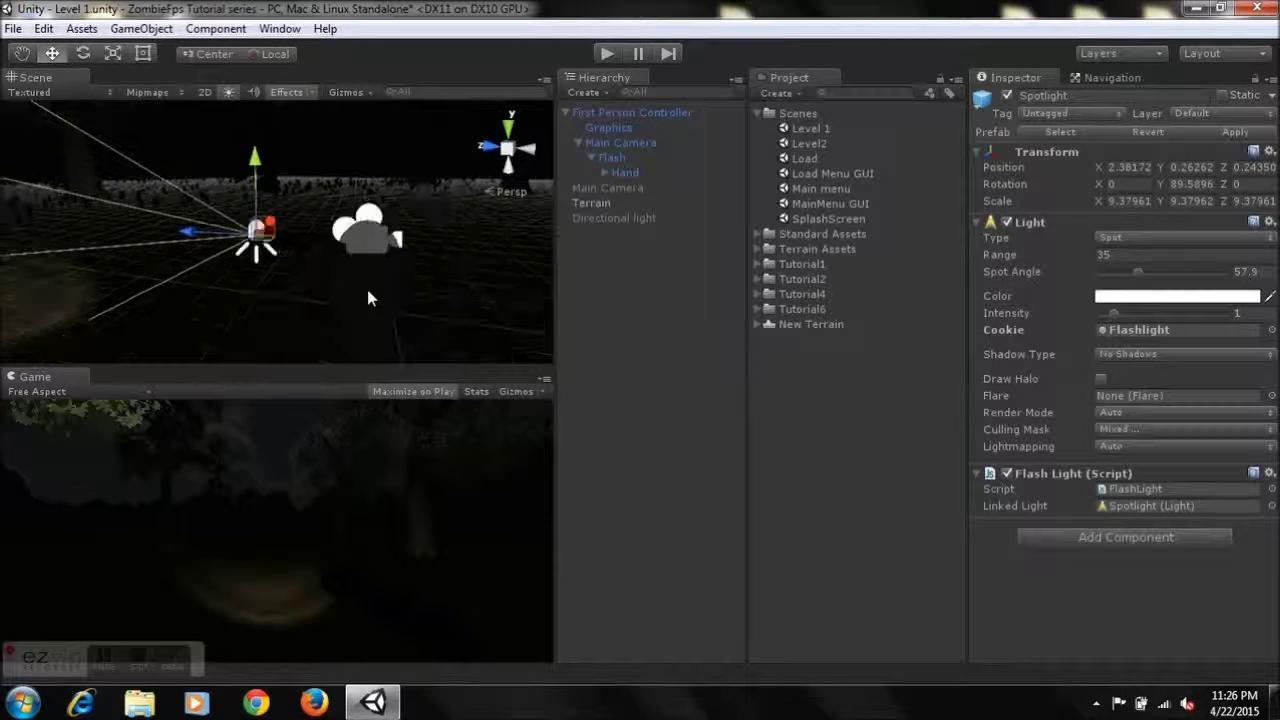
click(364, 248)
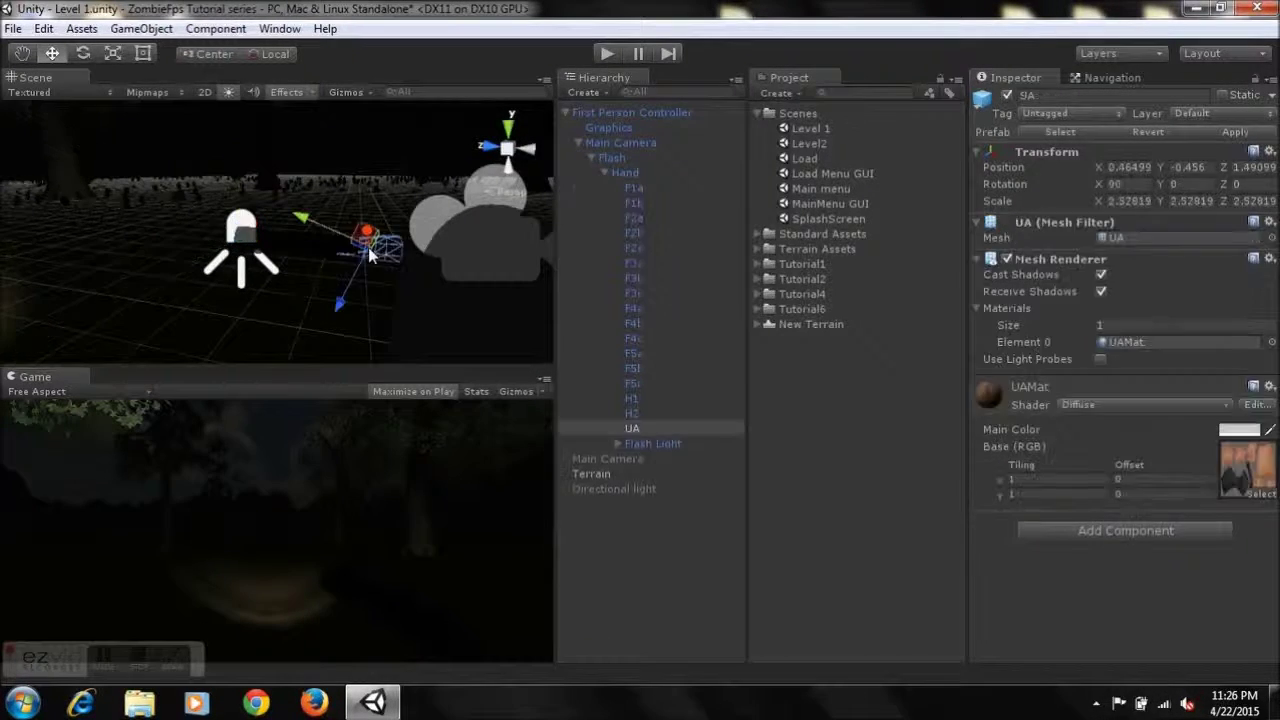
click(289, 244)
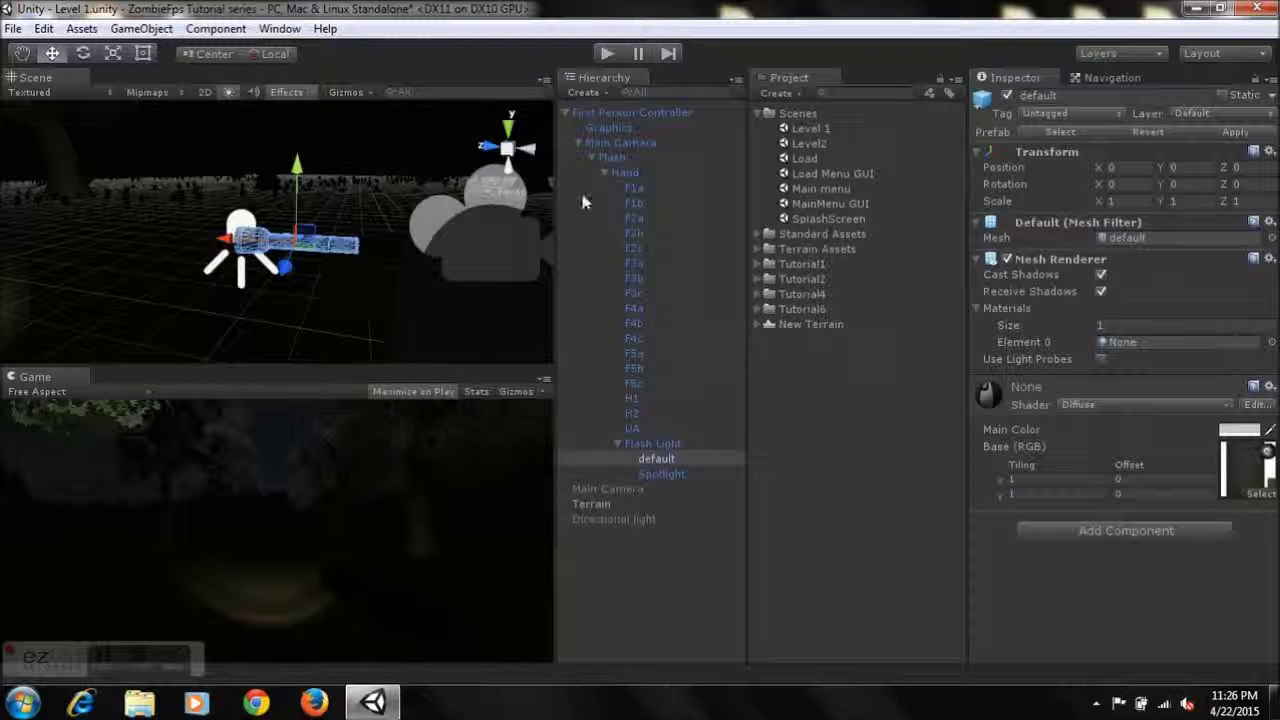
mouse_move(604, 172)
mouse_down()
mouse_move(612, 158)
mouse_move(628, 166)
mouse_move(600, 158)
mouse_up()
click(591, 158)
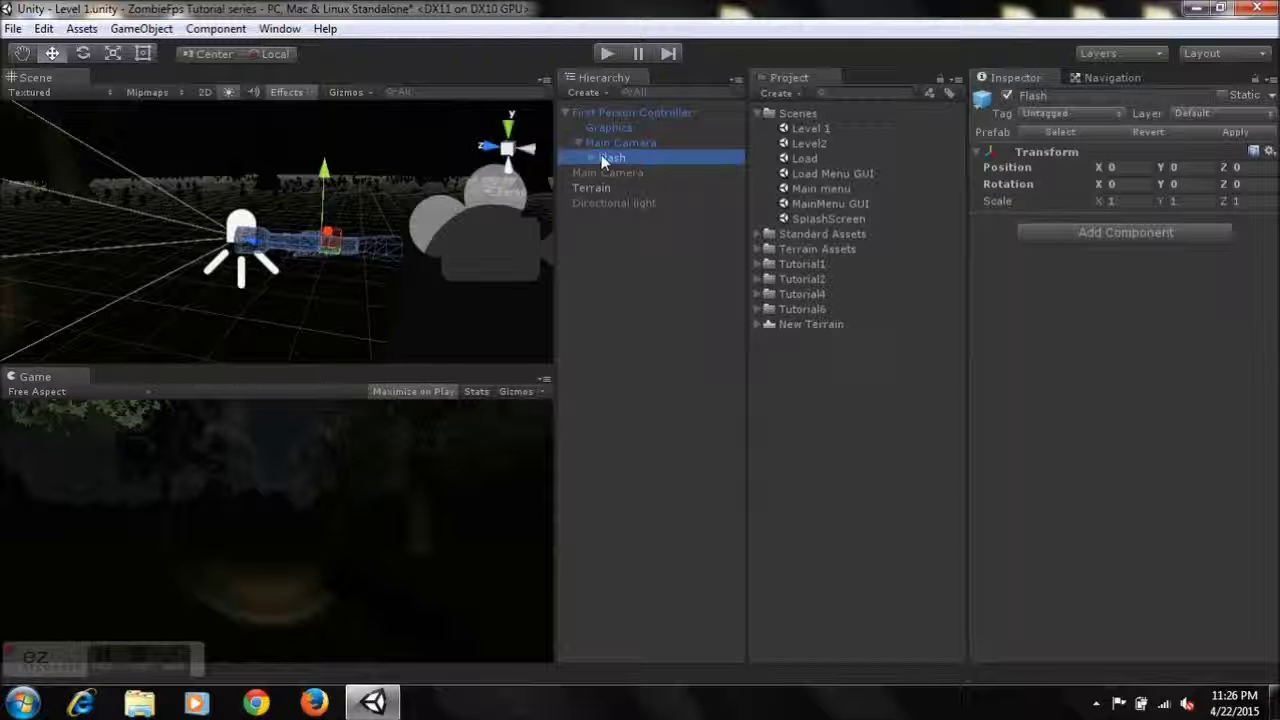
Step: Select the Main Camera, collapse its children, and frame it in the scene view
click(616, 142)
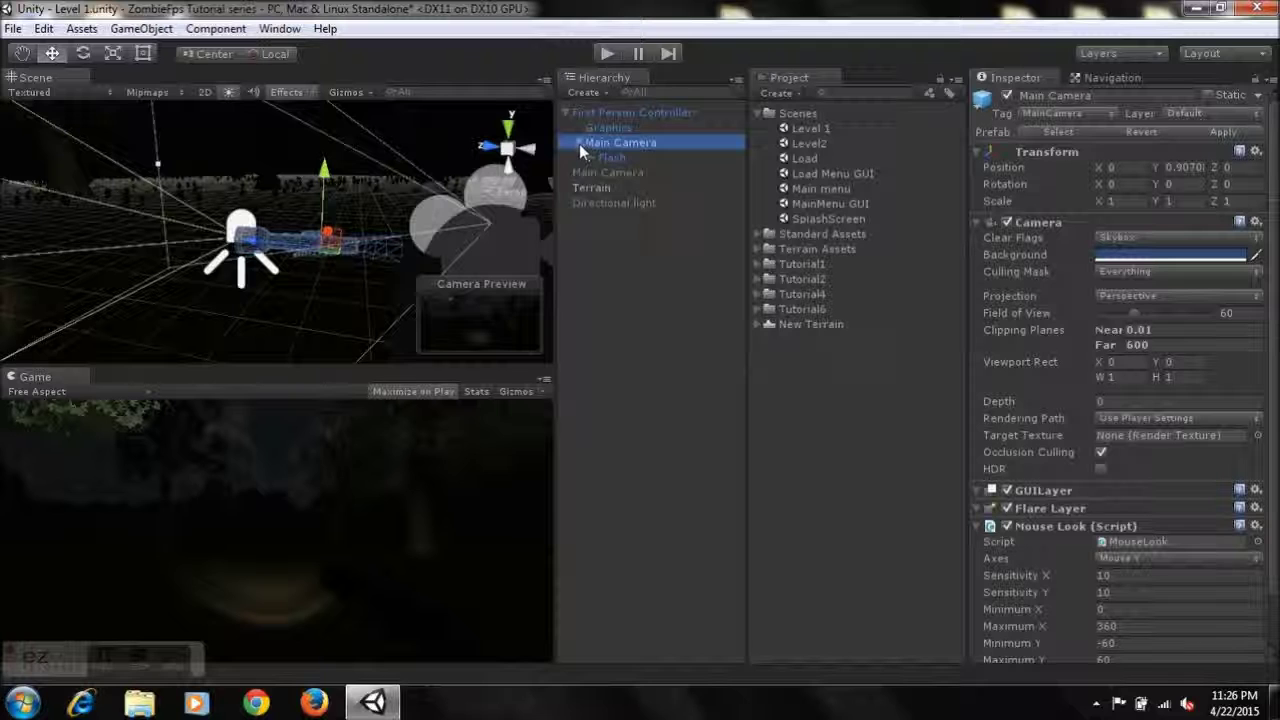
click(579, 144)
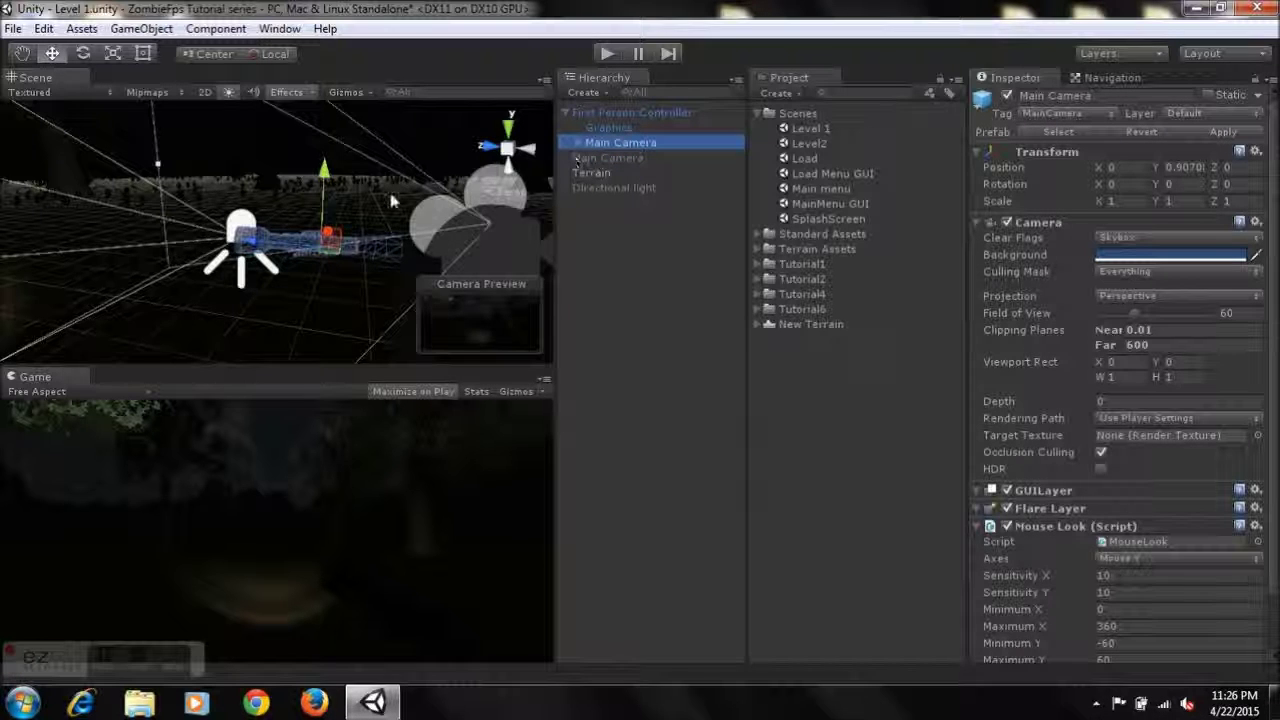
scroll(307, 229, down, 5)
scroll(307, 229, up, 5)
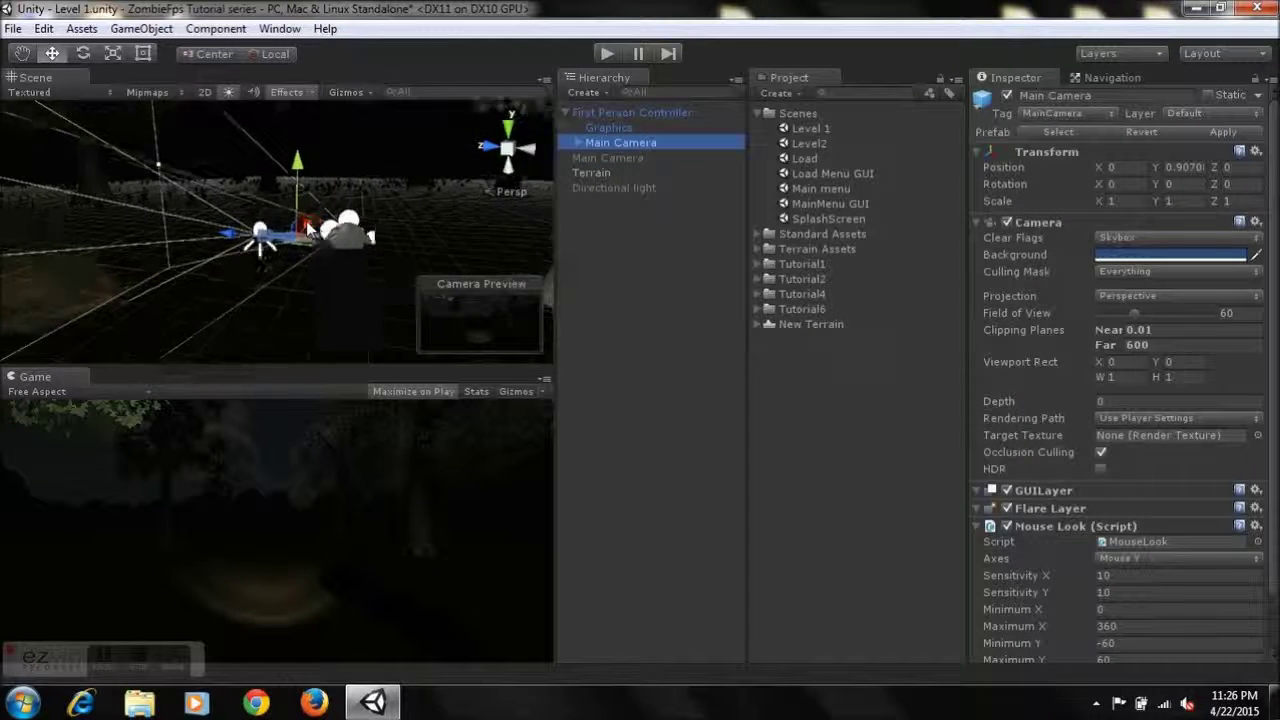
right_drag(335, 175, 290, 214)
middle_drag(290, 214, 201, 201)
key(f)
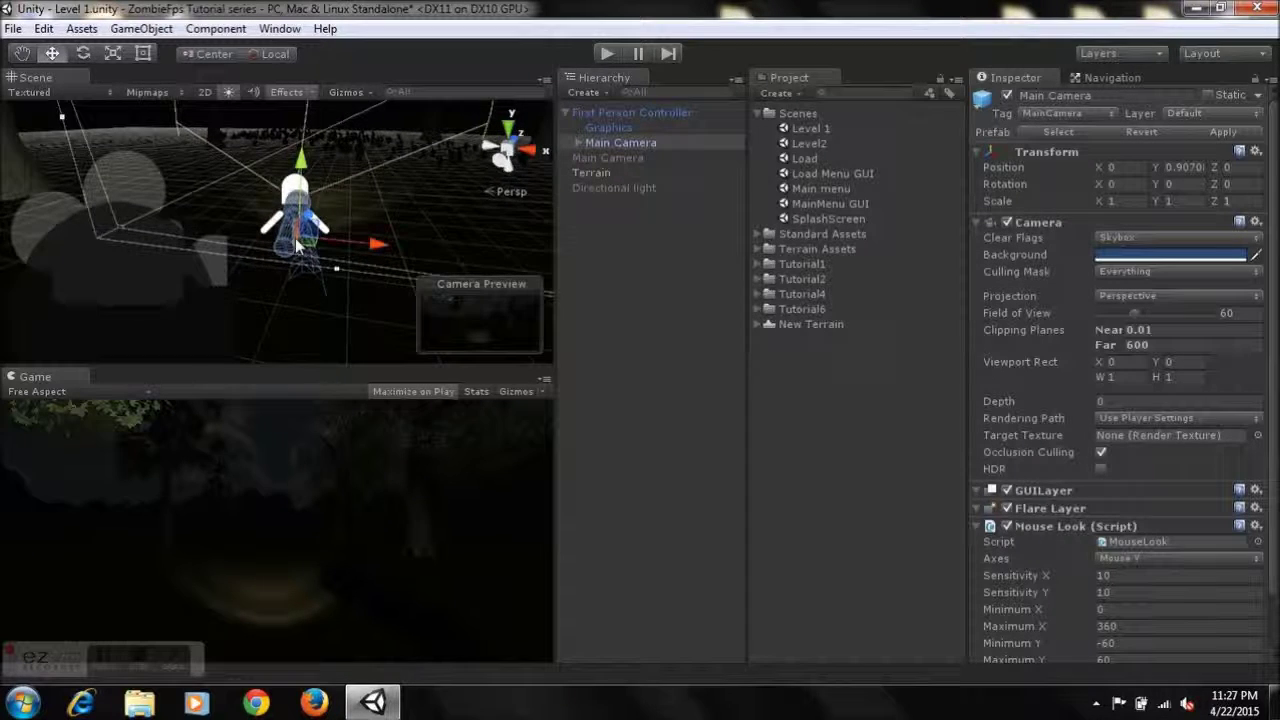
right_drag(310, 215, 311, 258)
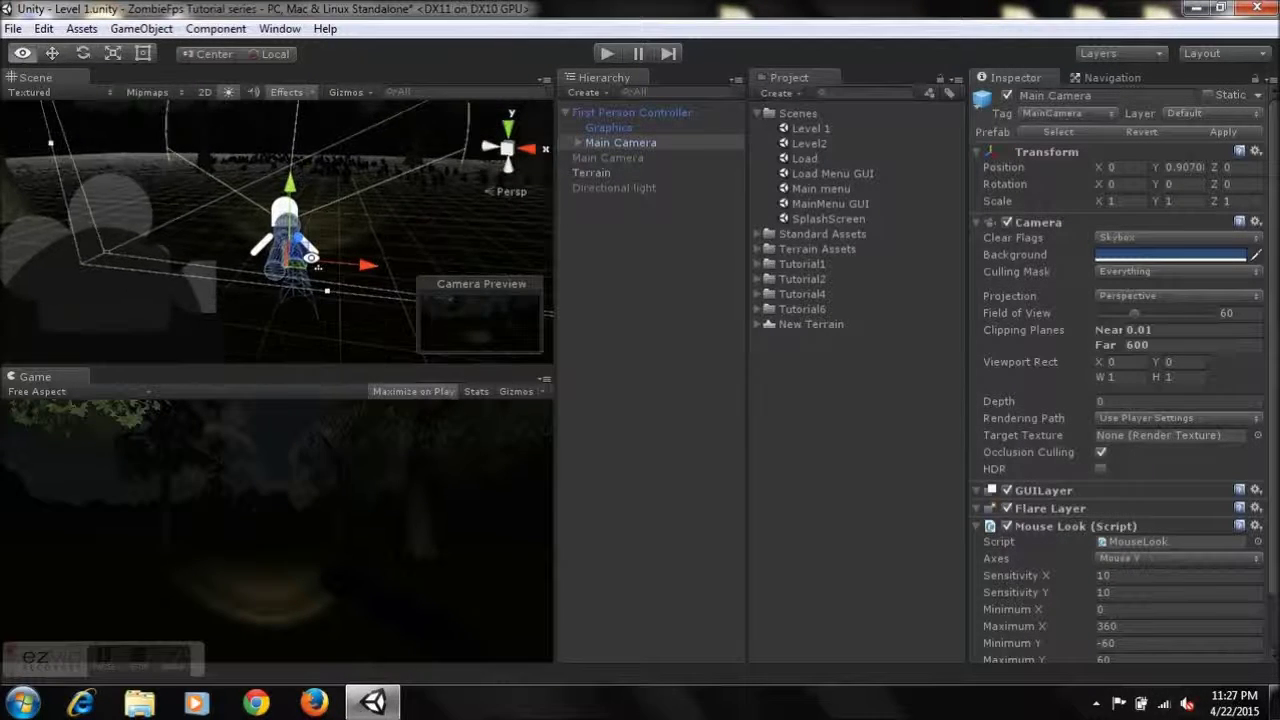